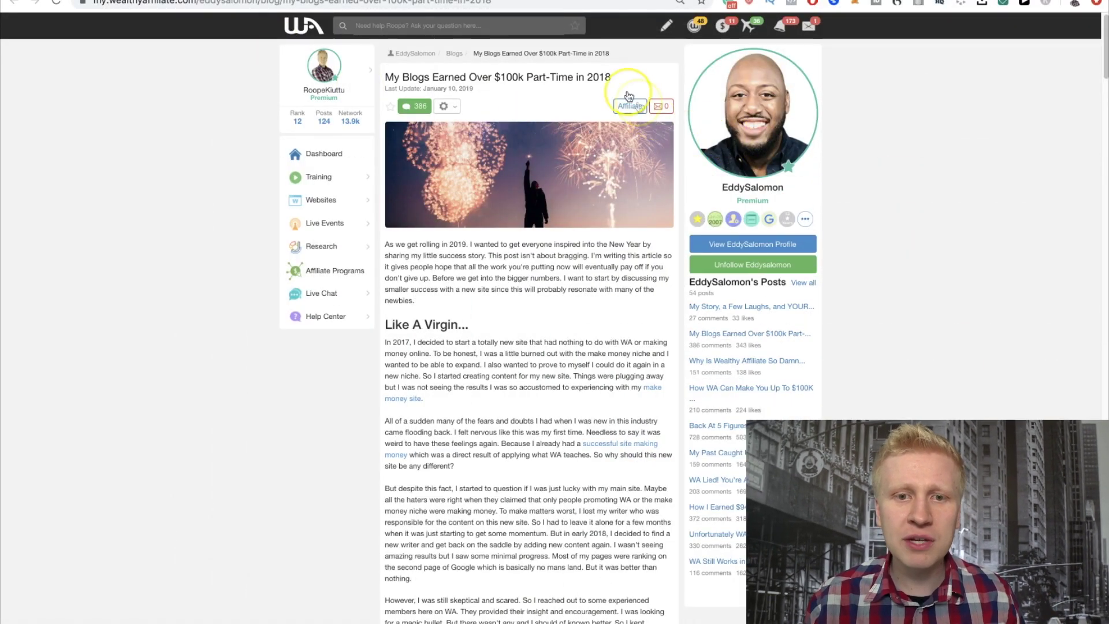
# - Review the Wealthy Affiliate member posts about part-time blog earnings, a $100K week and the 10K Per Month Club
pyautogui.moveTo(470, 76); pyautogui.dragTo(581, 83)
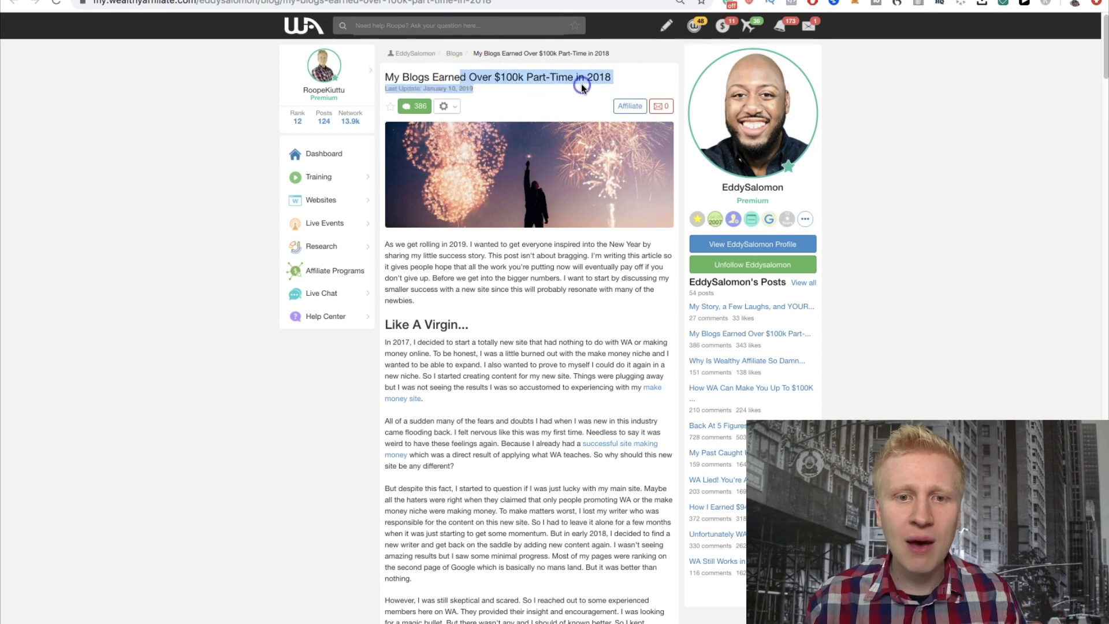
pyautogui.click(492, 79)
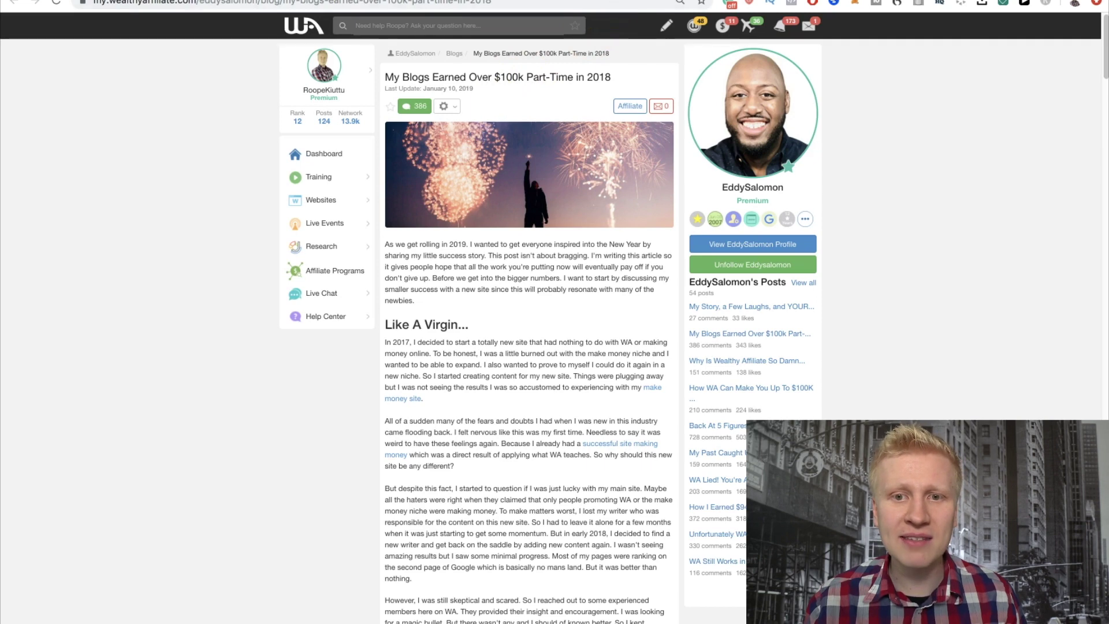
pyautogui.click(612, 2)
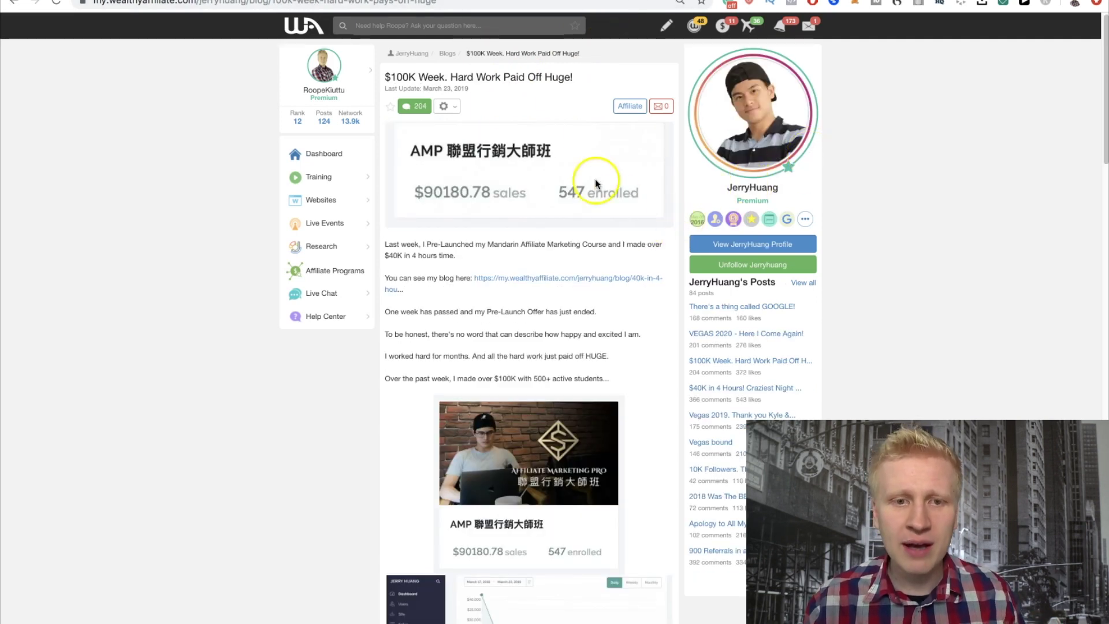
pyautogui.moveTo(386, 77); pyautogui.dragTo(476, 73)
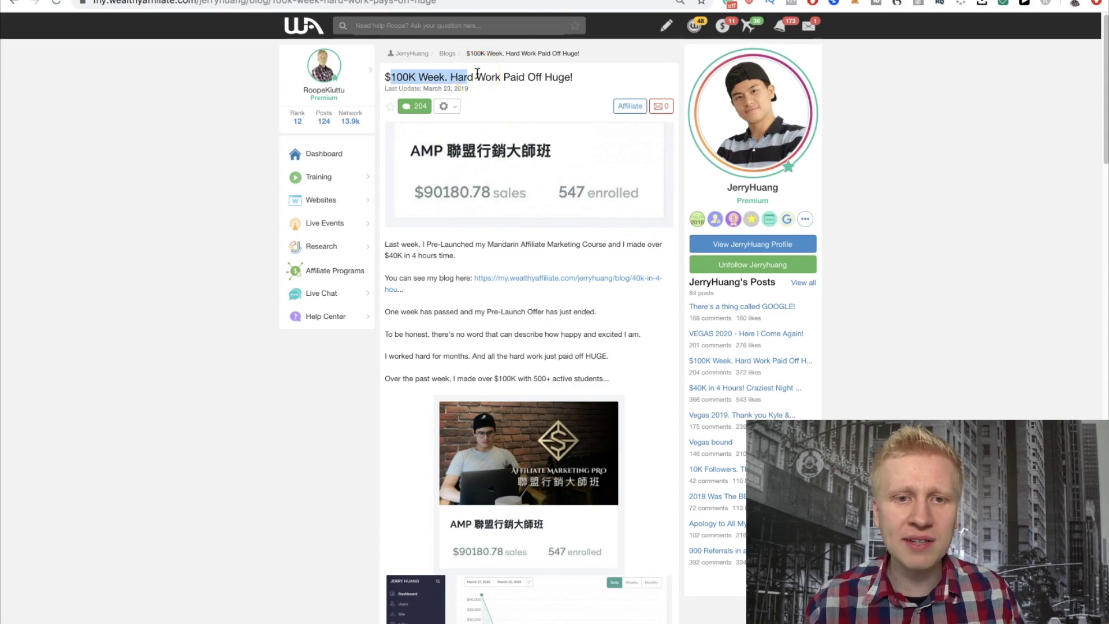
pyautogui.press('super+plus')
pyautogui.press('super+plus')
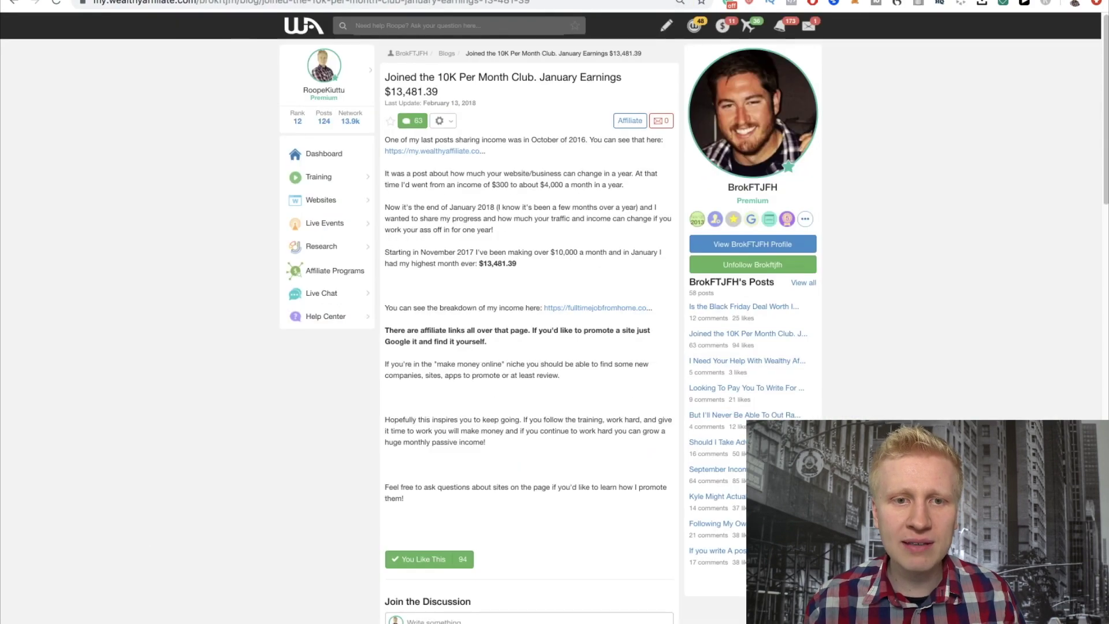
pyautogui.press('super+plus')
pyautogui.press('super+plus')
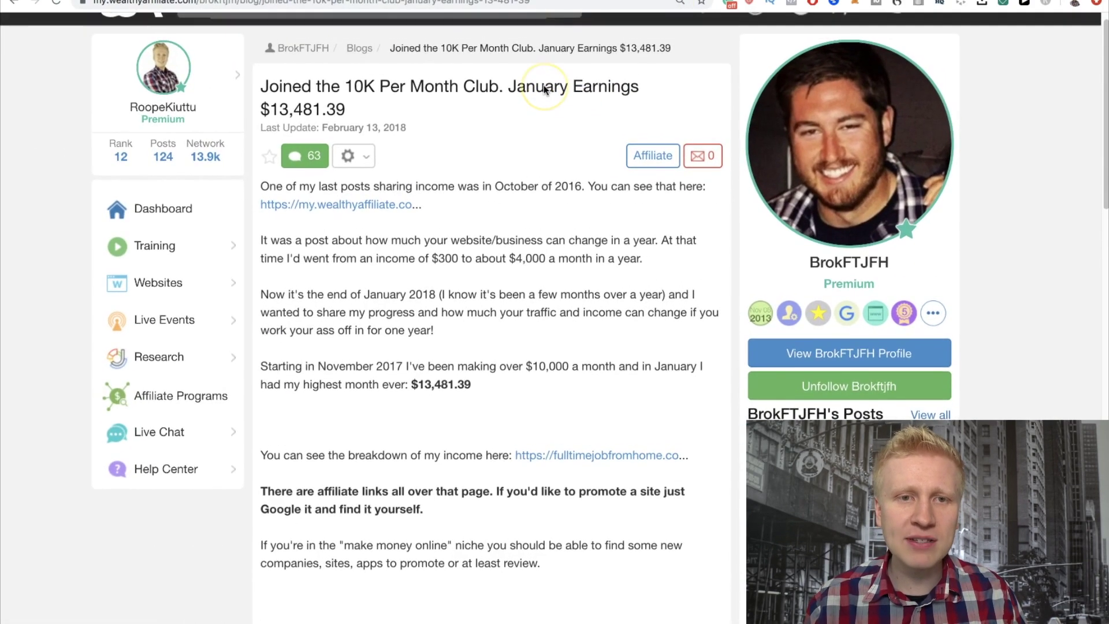
pyautogui.moveTo(260, 87); pyautogui.dragTo(355, 111)
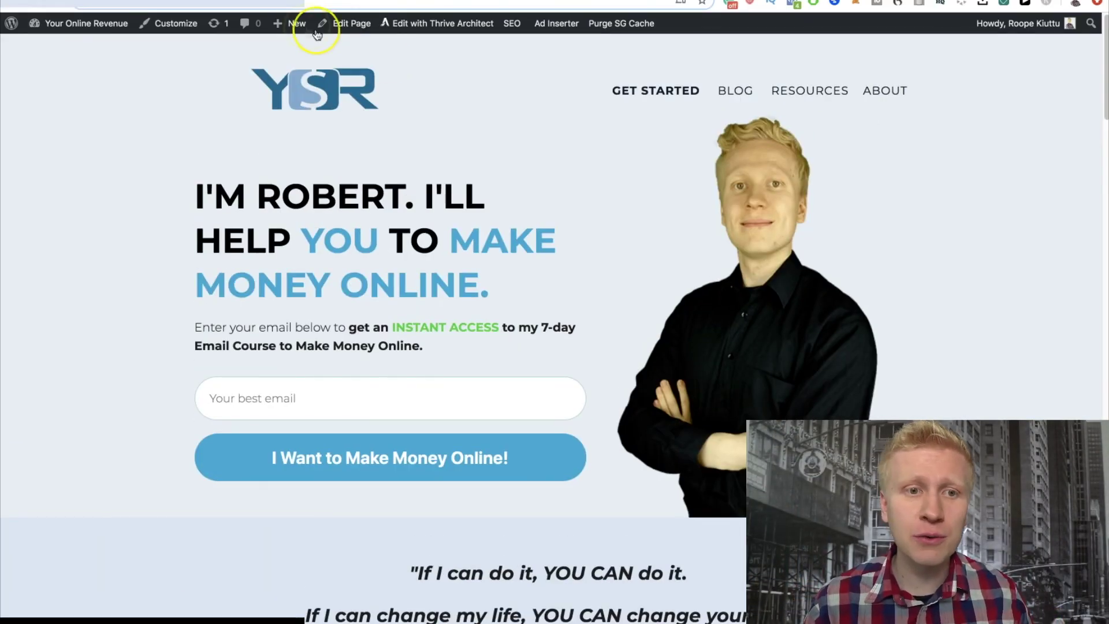
# - Create a new WordPress page titled "Email Marketing Secrets" and save it as a draft
pyautogui.moveTo(306, 23)
pyautogui.click(311, 88)
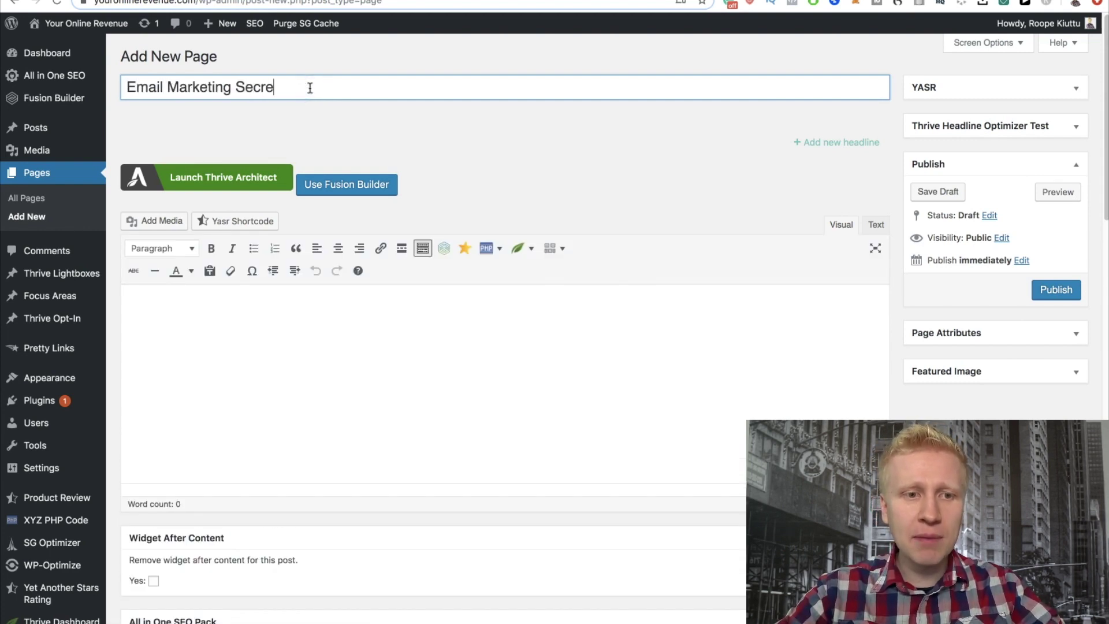
pyautogui.click(938, 192)
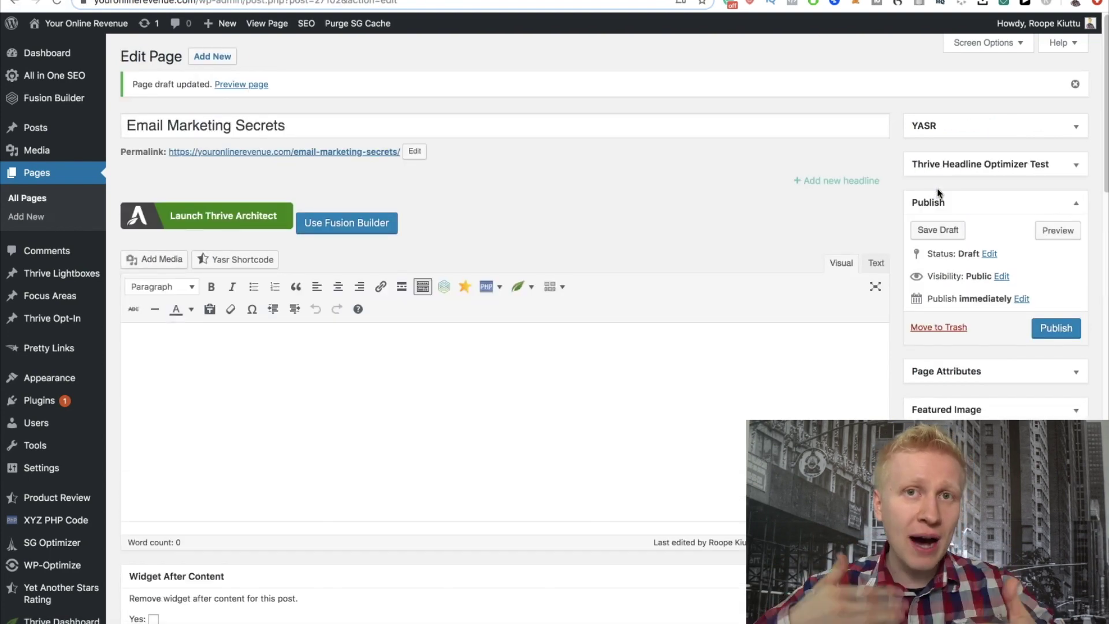
# - Open the draft page in Thrive Architect, dismiss the Tag Manager preview and bring up the landing page templates
pyautogui.click(164, 209)
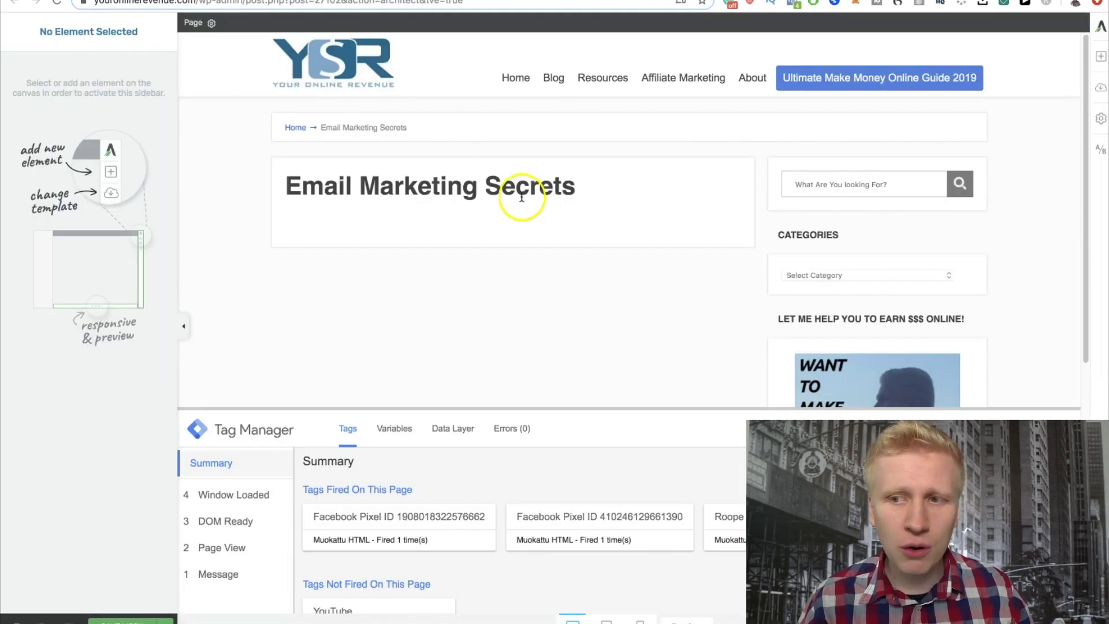
pyautogui.click(1053, 420)
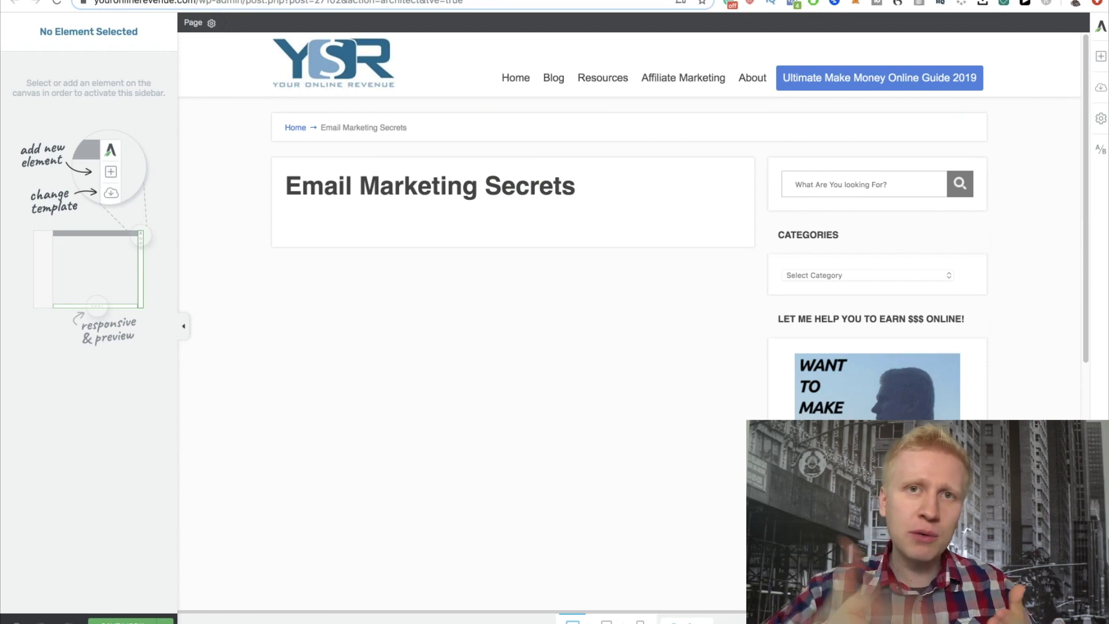
pyautogui.click(1100, 88)
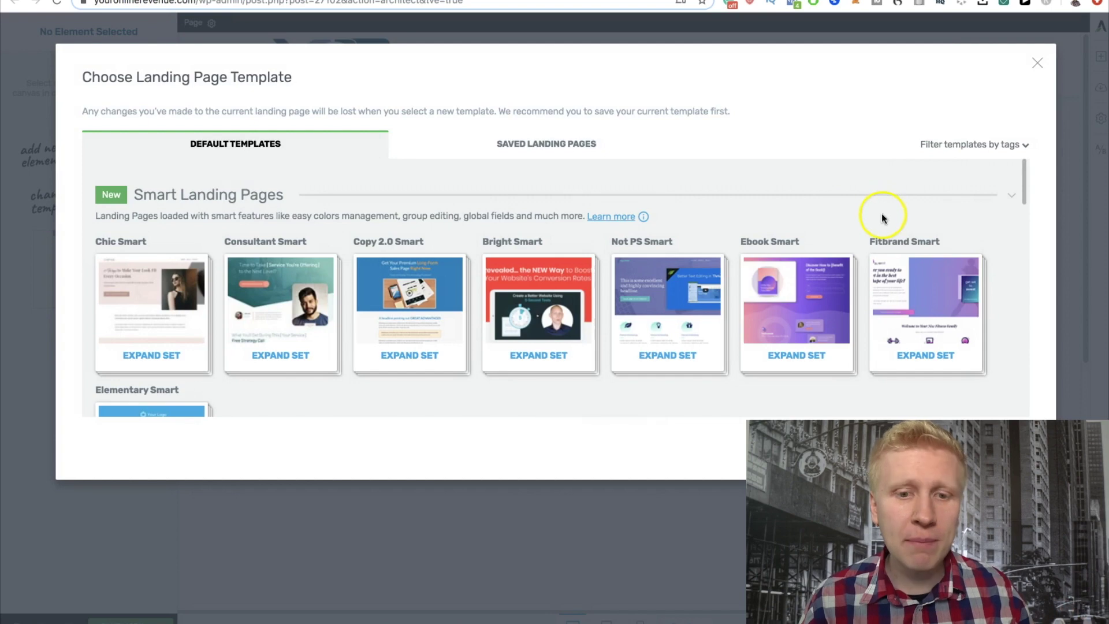
# - Look through the default template sets, covering both the Smart and the Legacy Landing Pages
pyautogui.scroll(-4, 812, 227)
pyautogui.scroll(4, 811, 228)
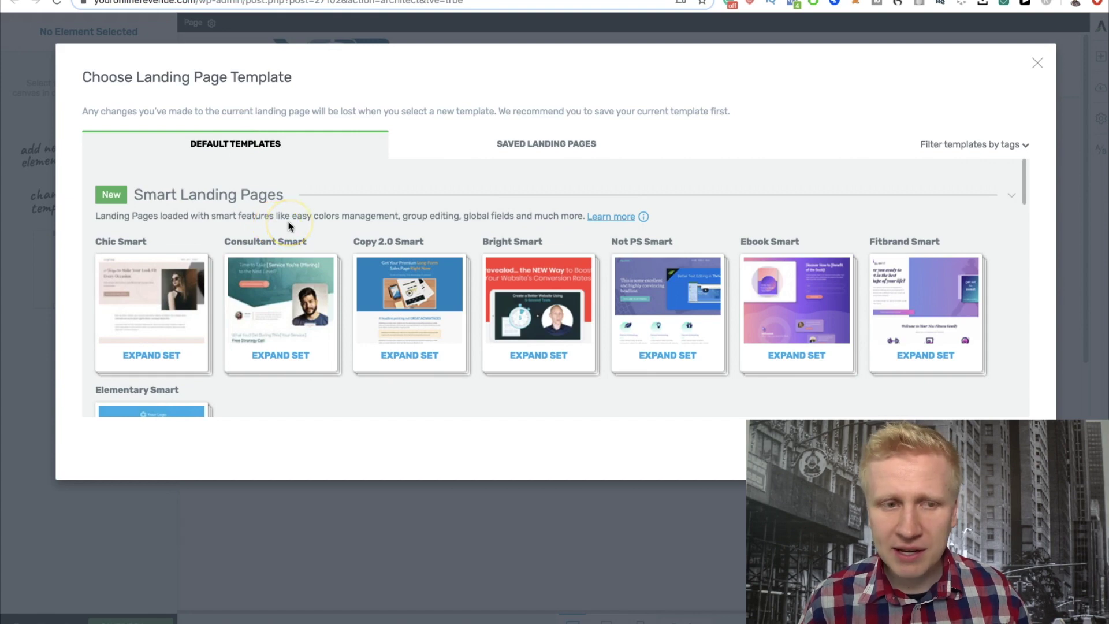
pyautogui.scroll(-4, 289, 223)
pyautogui.scroll(4, 303, 236)
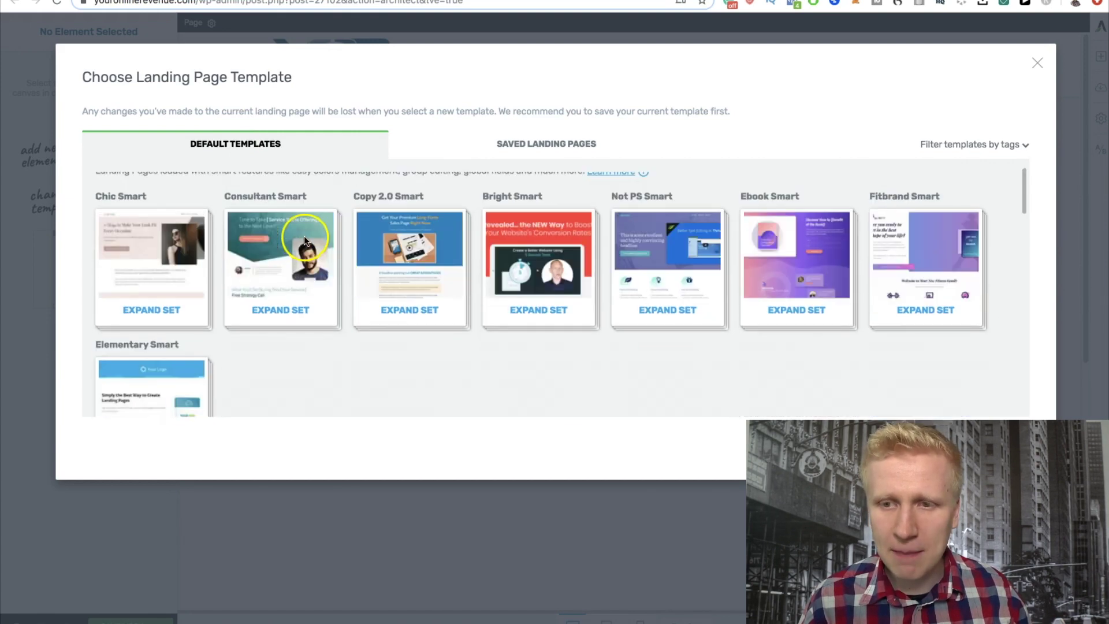
pyautogui.scroll(-10, 924, 219)
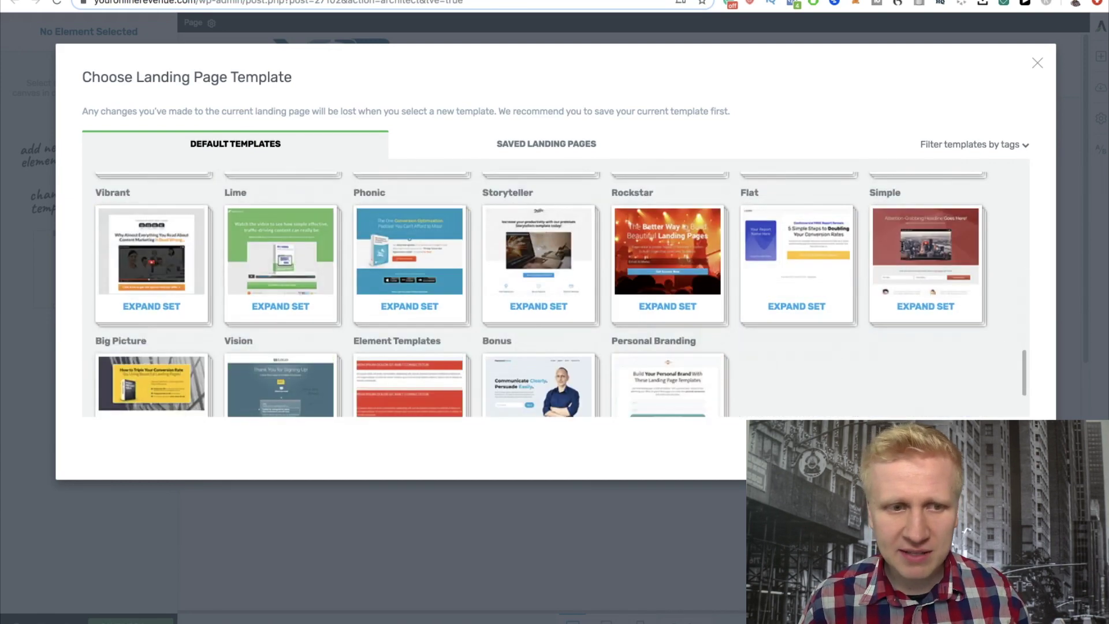
pyautogui.scroll(5, 322, 243)
pyautogui.scroll(-5, 287, 272)
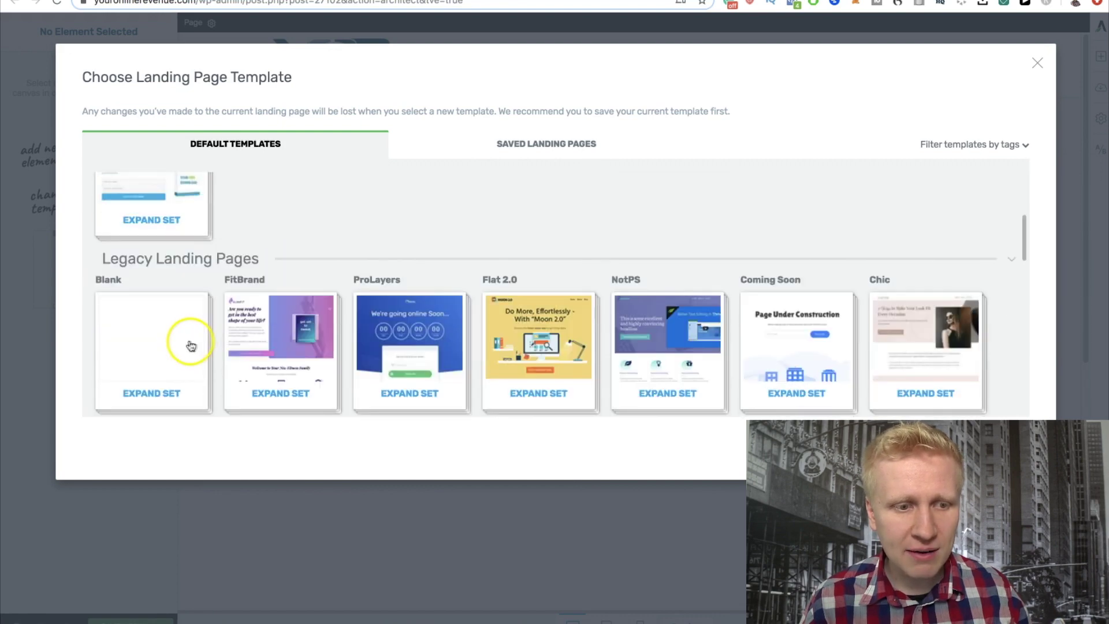
pyautogui.scroll(5, 495, 284)
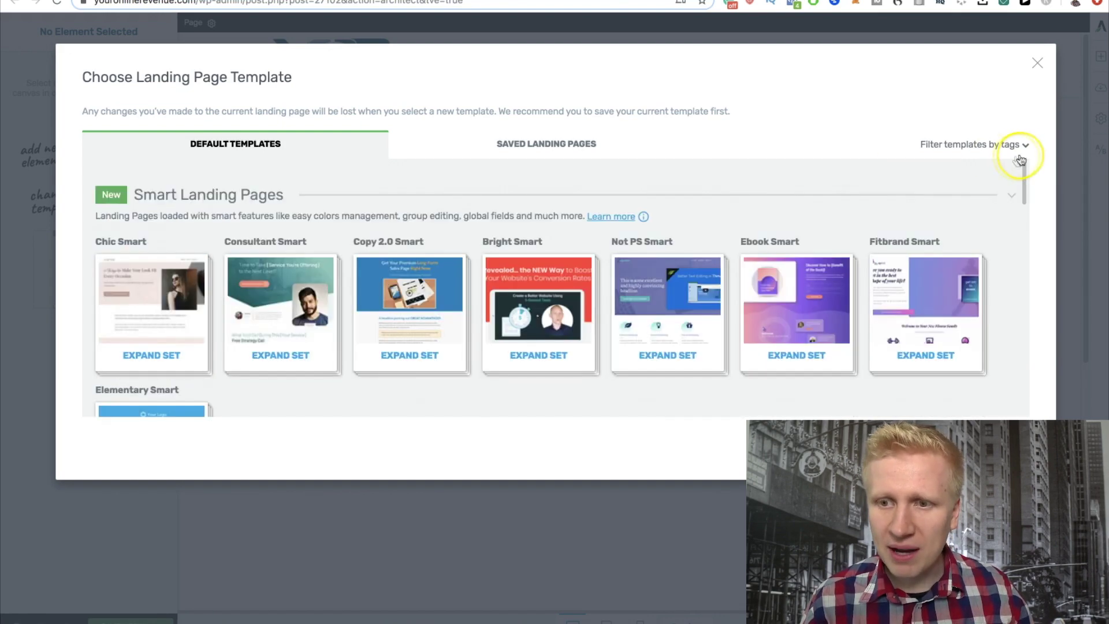
# - Filter the templates by the 1-step tag and apply the Elementary 1-Step Lead Generation template
pyautogui.click(1021, 147)
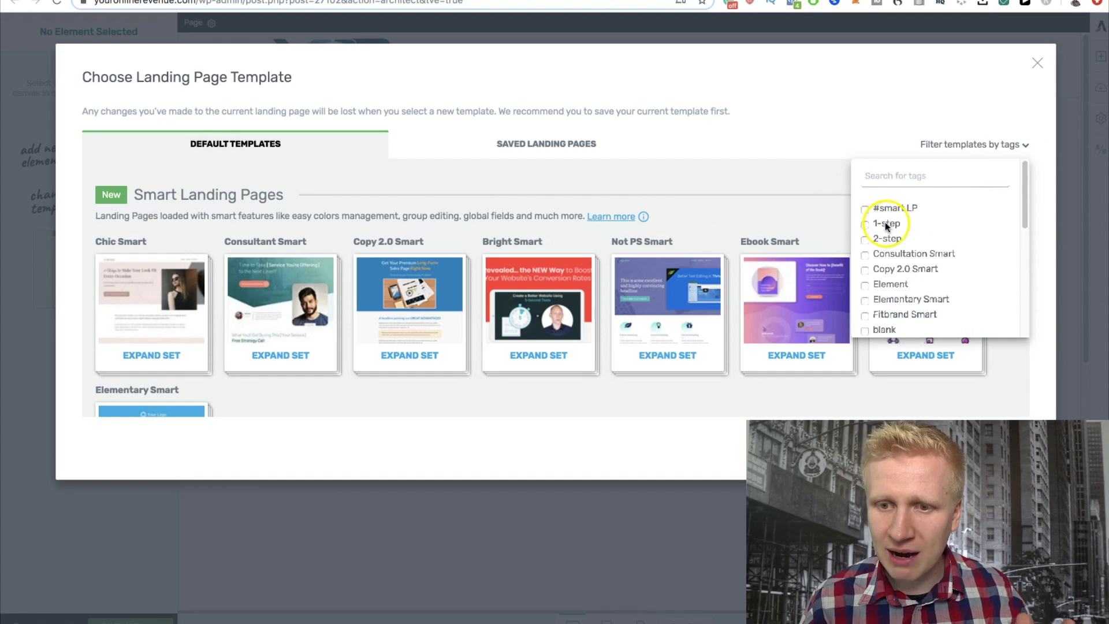
pyautogui.click(867, 224)
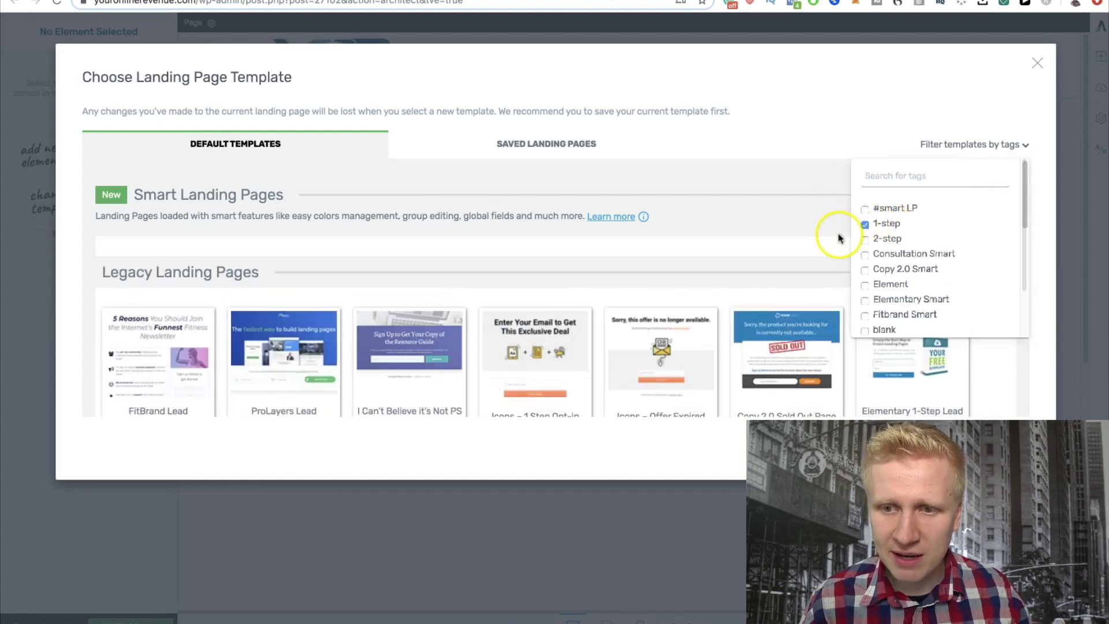
pyautogui.click(803, 234)
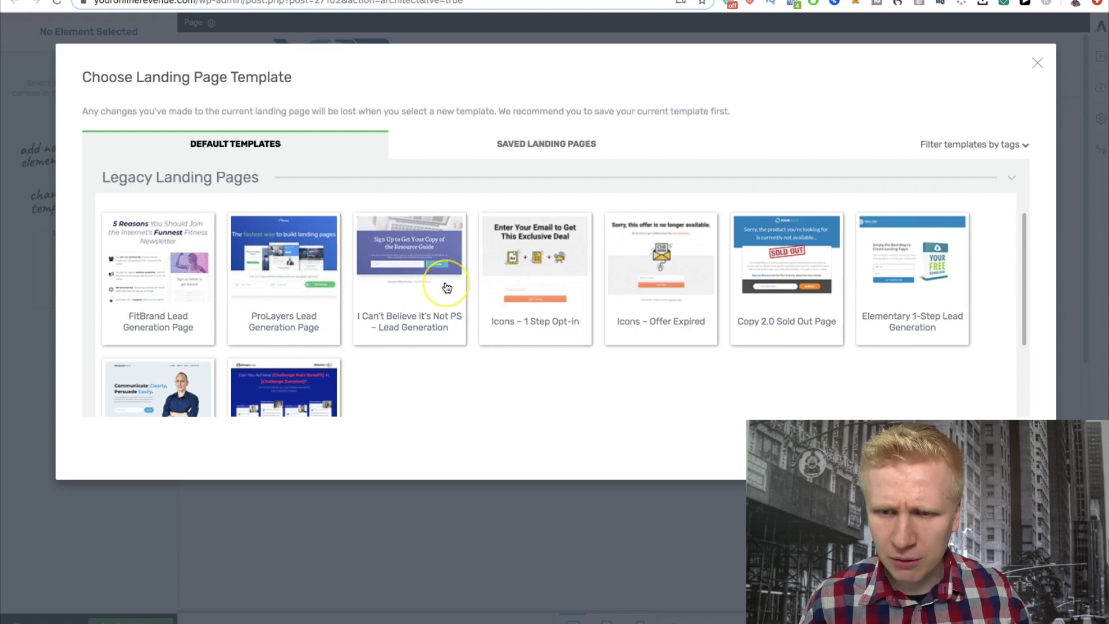
pyautogui.click(904, 282)
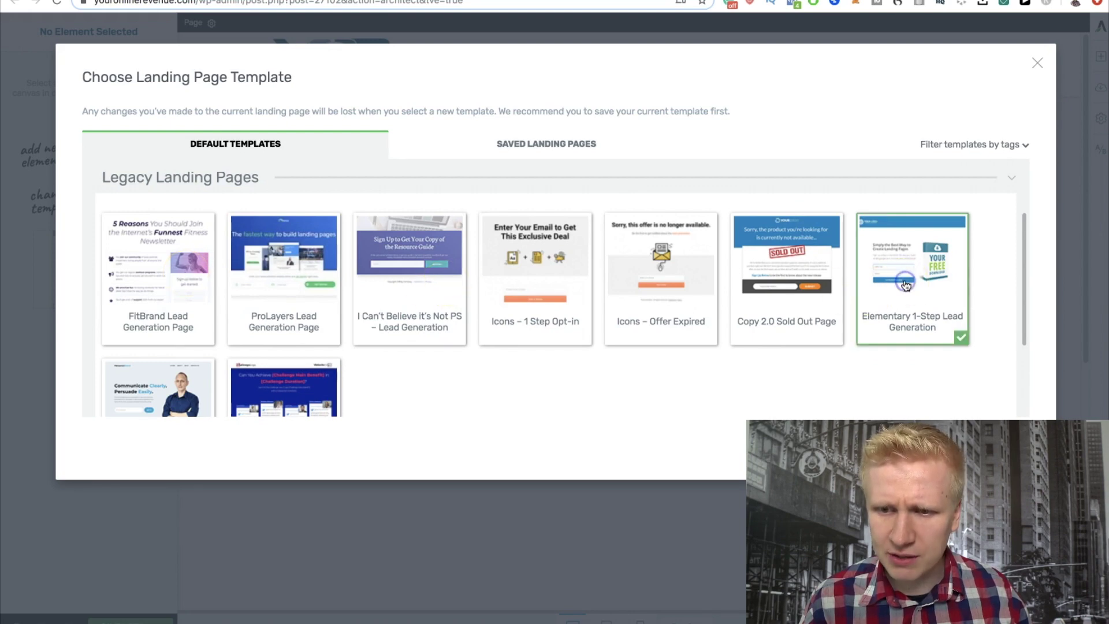
pyautogui.scroll(-2, 922, 339)
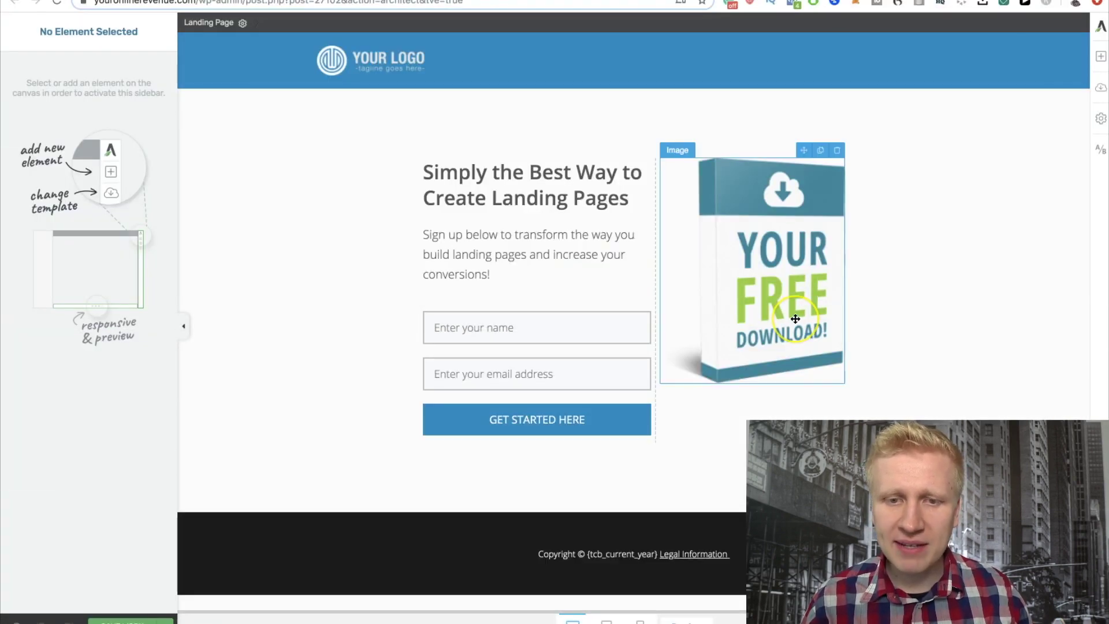
# - Replace the free-download product image with the Email Marketing Mastery course image and move it between the intro text and the sign-up form
pyautogui.click(795, 318)
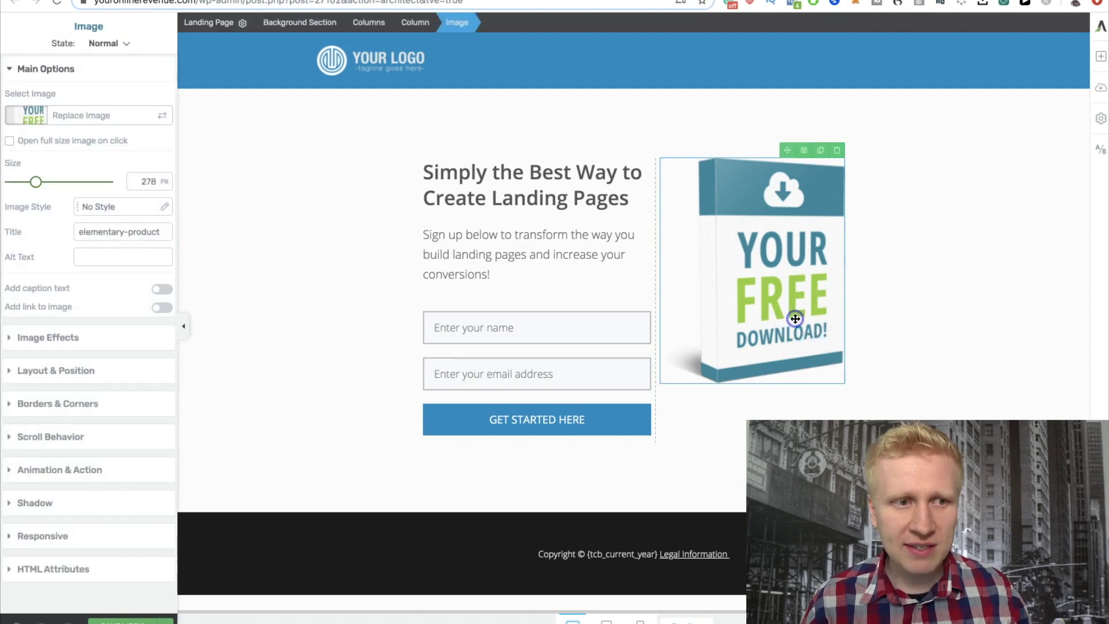
pyautogui.click(98, 118)
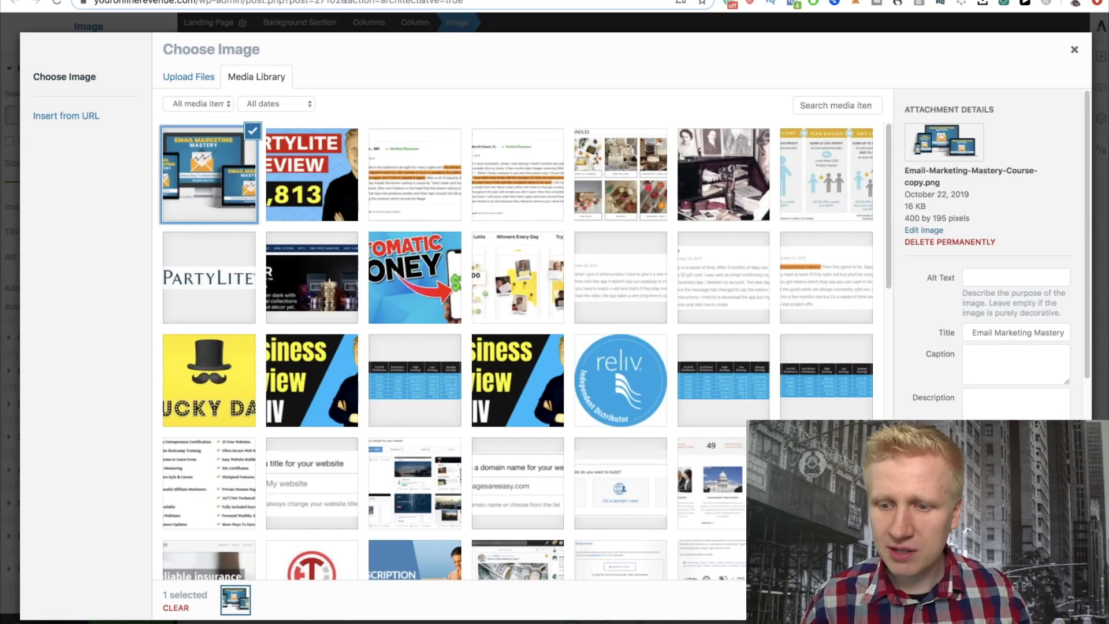
pyautogui.click(1057, 603)
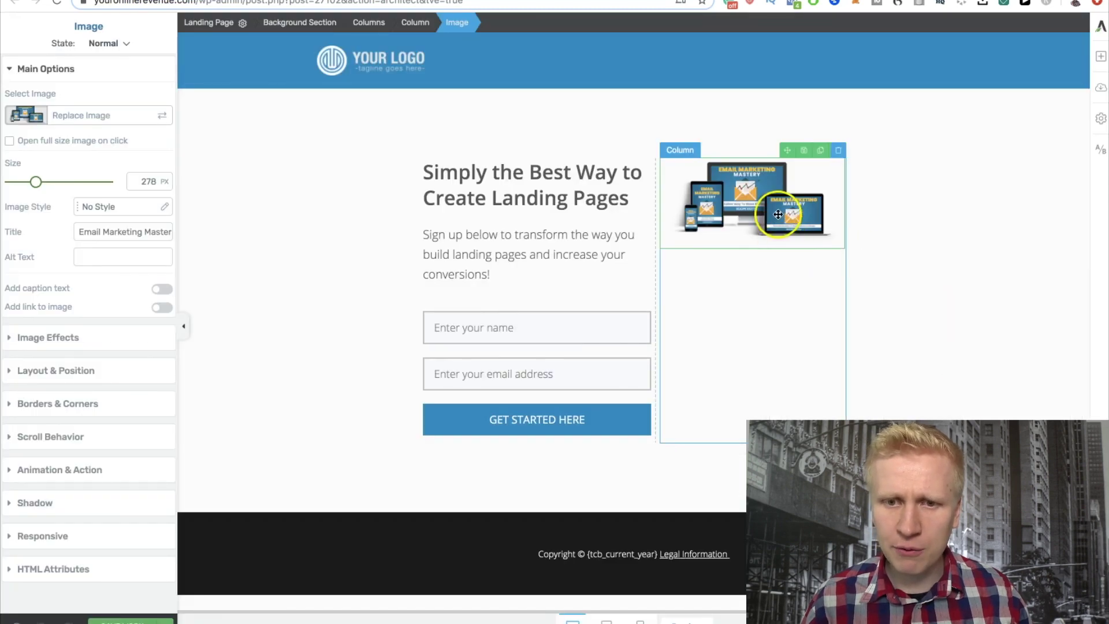
pyautogui.moveTo(776, 209); pyautogui.dragTo(584, 278)
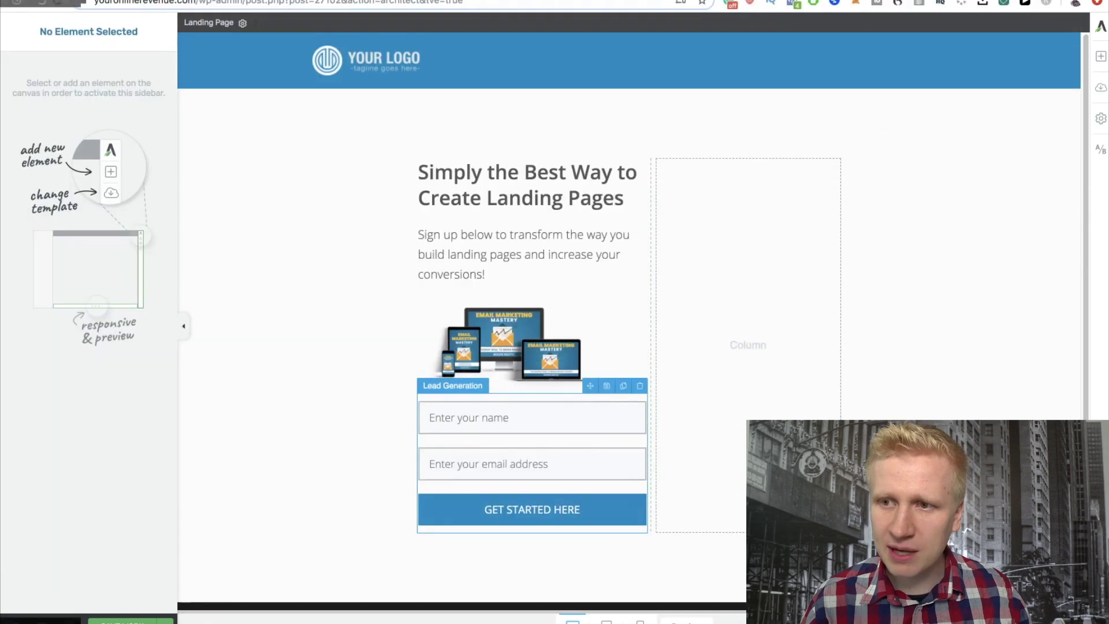
pyautogui.click(1100, 58)
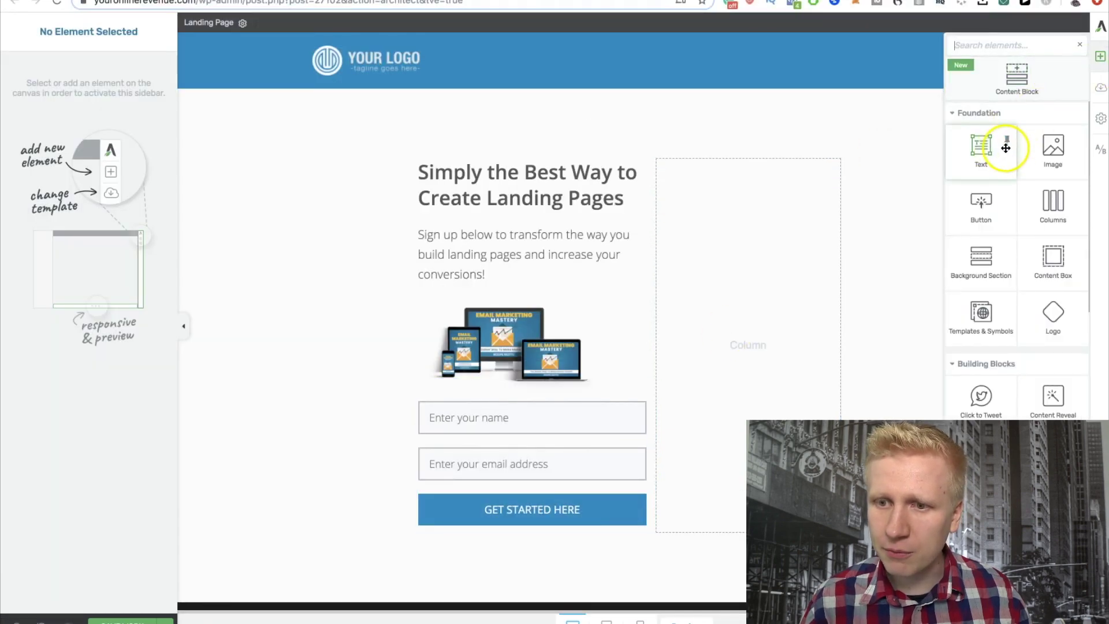
pyautogui.moveTo(982, 155); pyautogui.dragTo(778, 235)
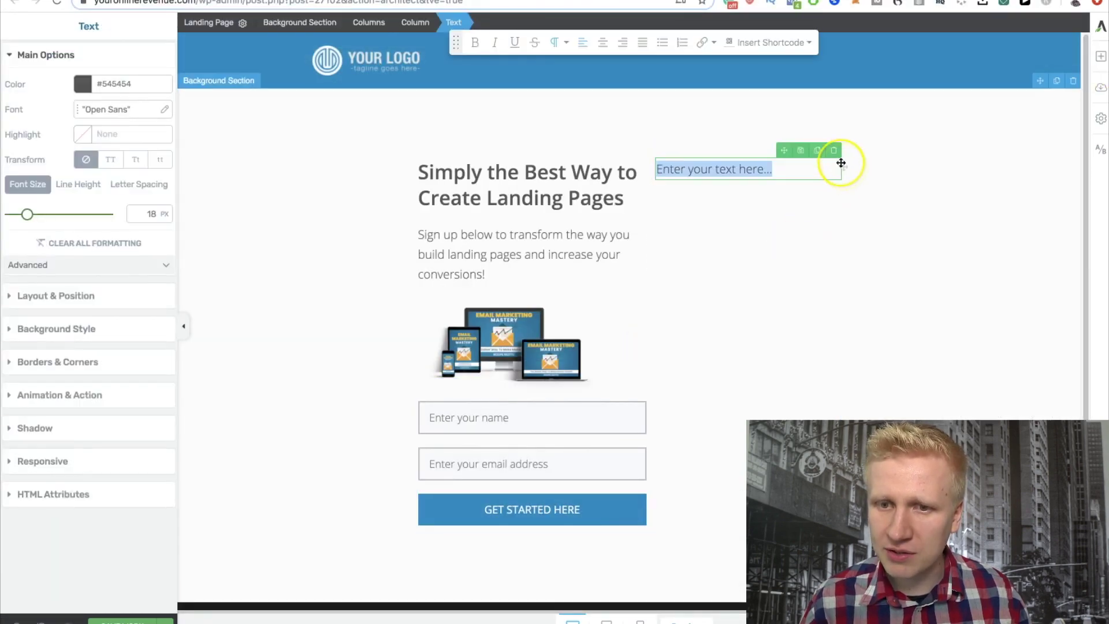
pyautogui.click(835, 155)
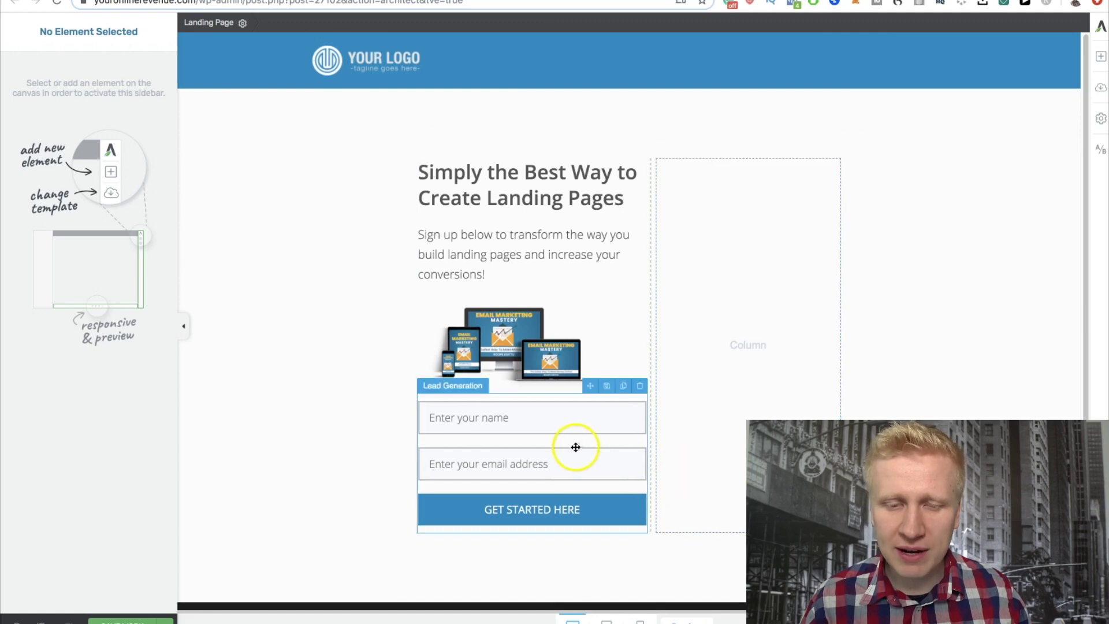
# - Move the lead generation form into the empty column and place the "Sign up below" text above it
pyautogui.moveTo(576, 448); pyautogui.dragTo(755, 396)
pyautogui.click(541, 254)
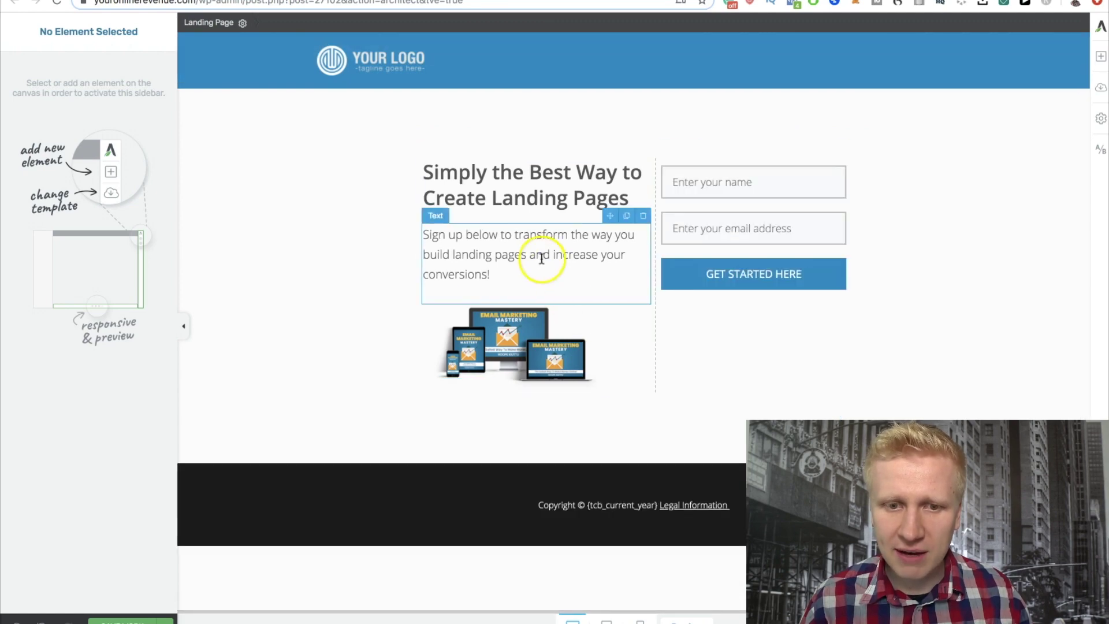
pyautogui.moveTo(599, 221); pyautogui.dragTo(716, 199)
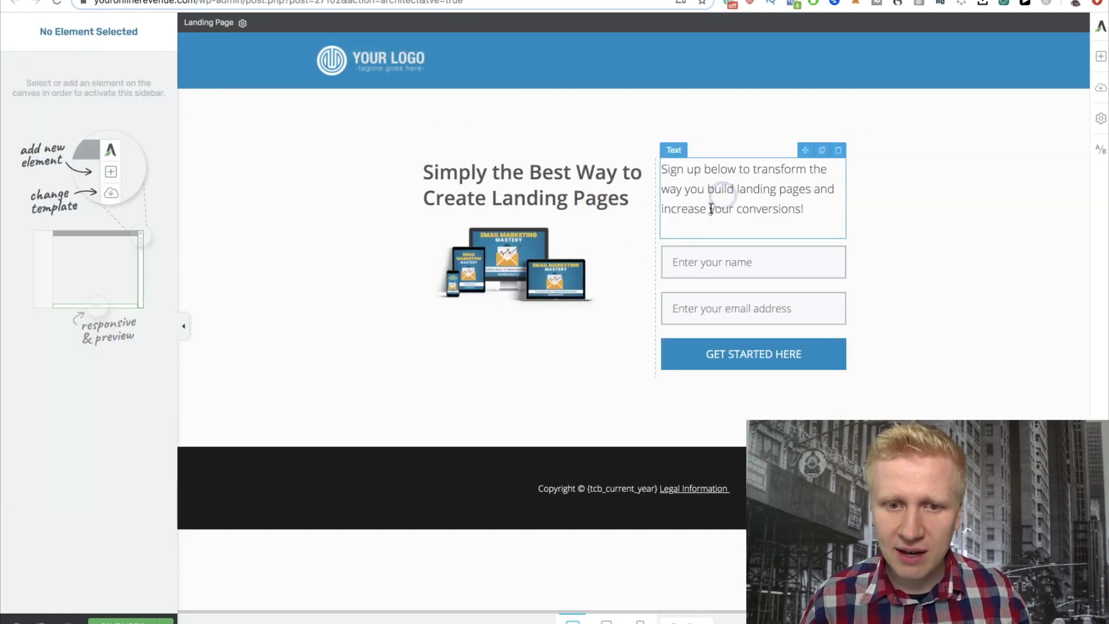
# - Set the course image's size to 500 px and its top margin to about 21 px
pyautogui.click(549, 263)
pyautogui.click(134, 181)
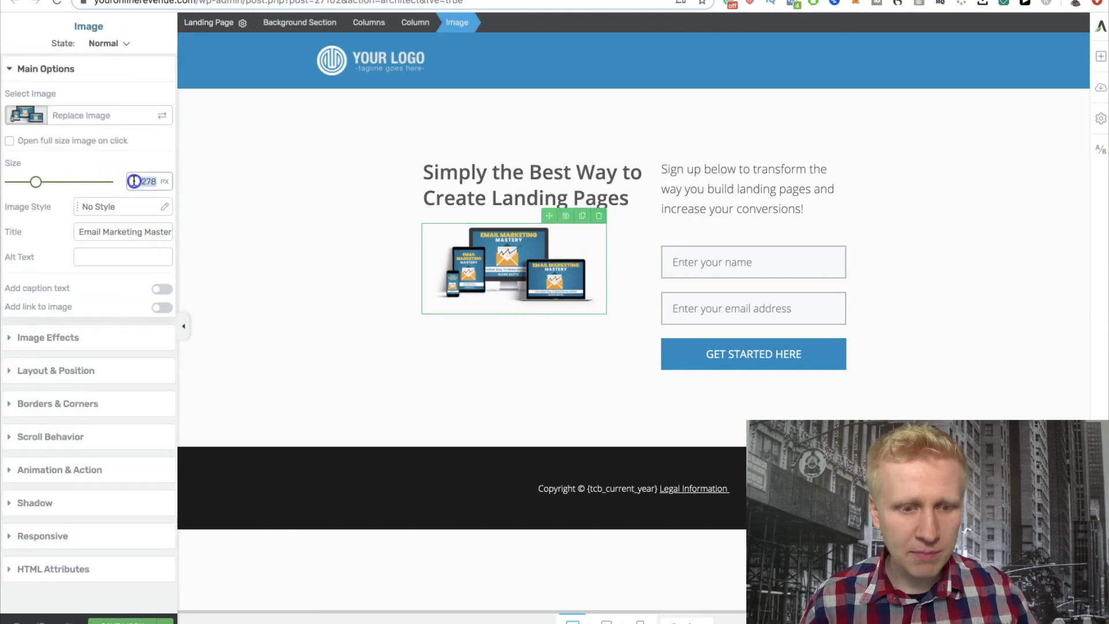
pyautogui.write('500')
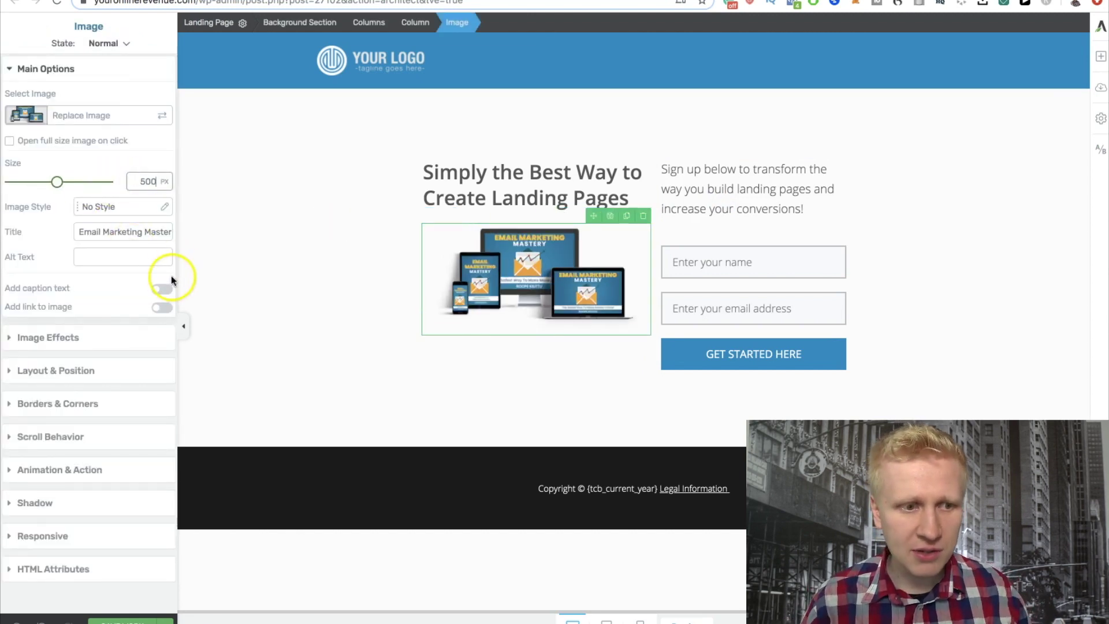
pyautogui.click(101, 370)
pyautogui.moveTo(95, 215); pyautogui.dragTo(92, 175)
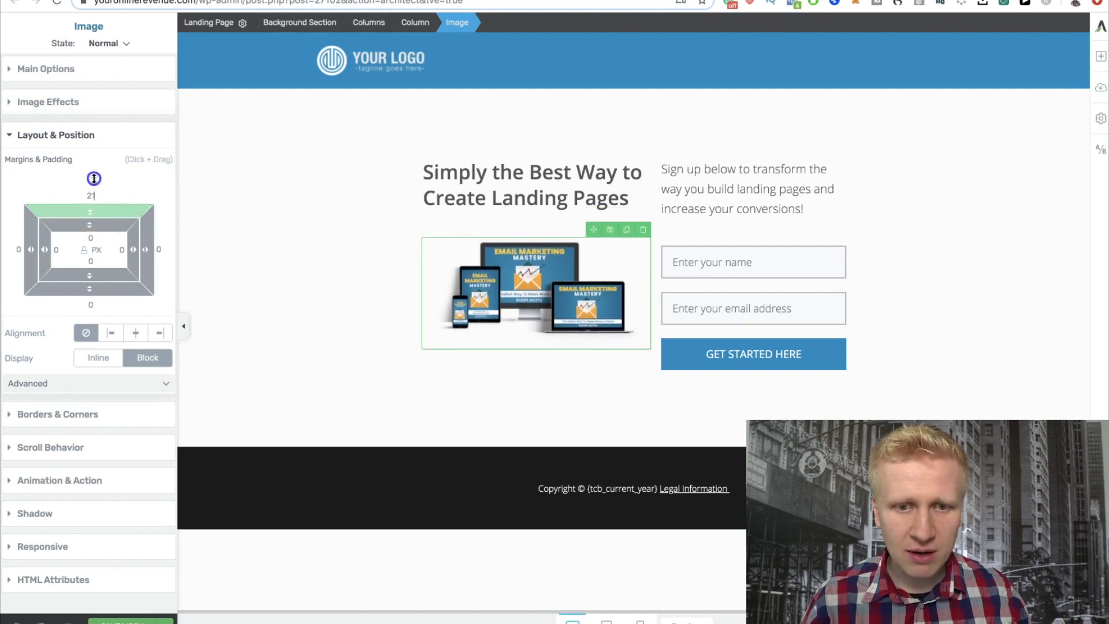
pyautogui.click(389, 139)
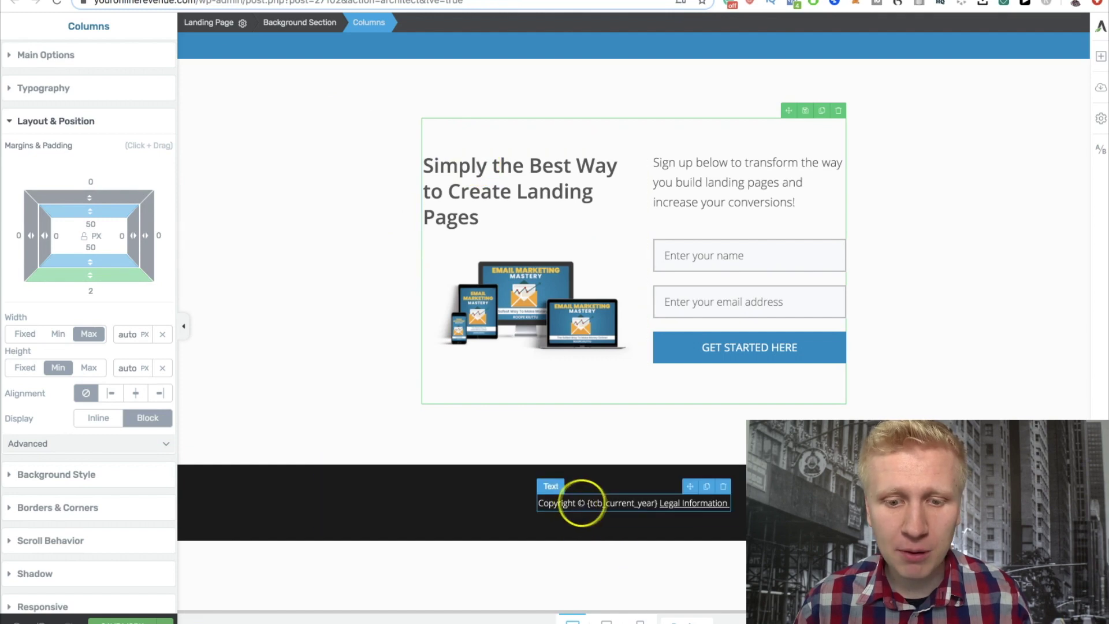
# - Replace the footer's year placeholder with 2019 and change its "Legal Information" link text to "Privacy Policy"
pyautogui.click(594, 503)
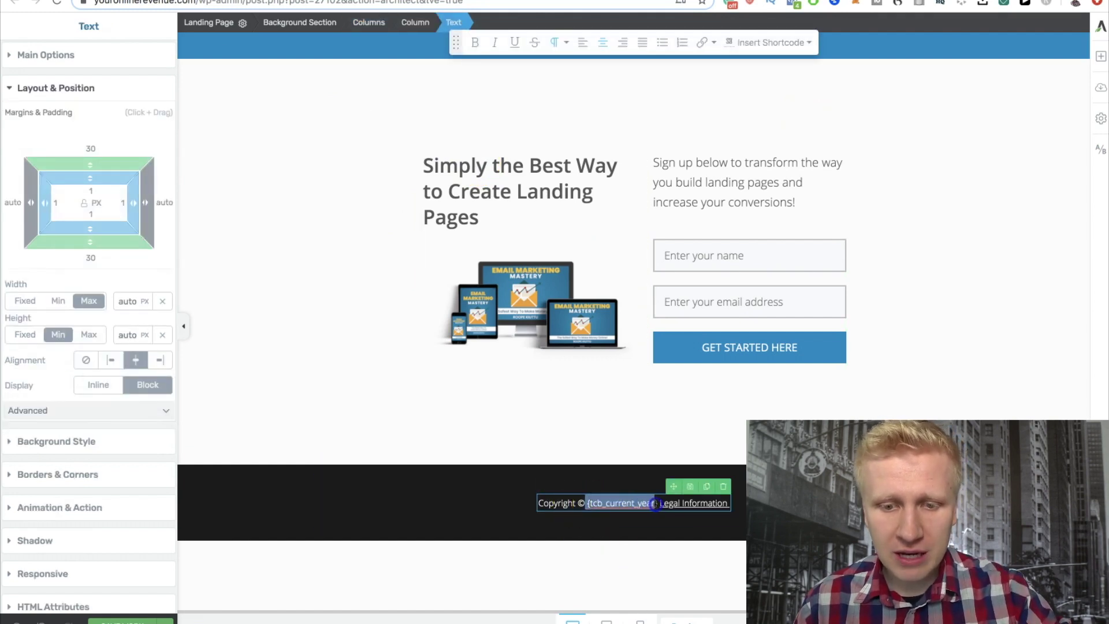
pyautogui.click(656, 503)
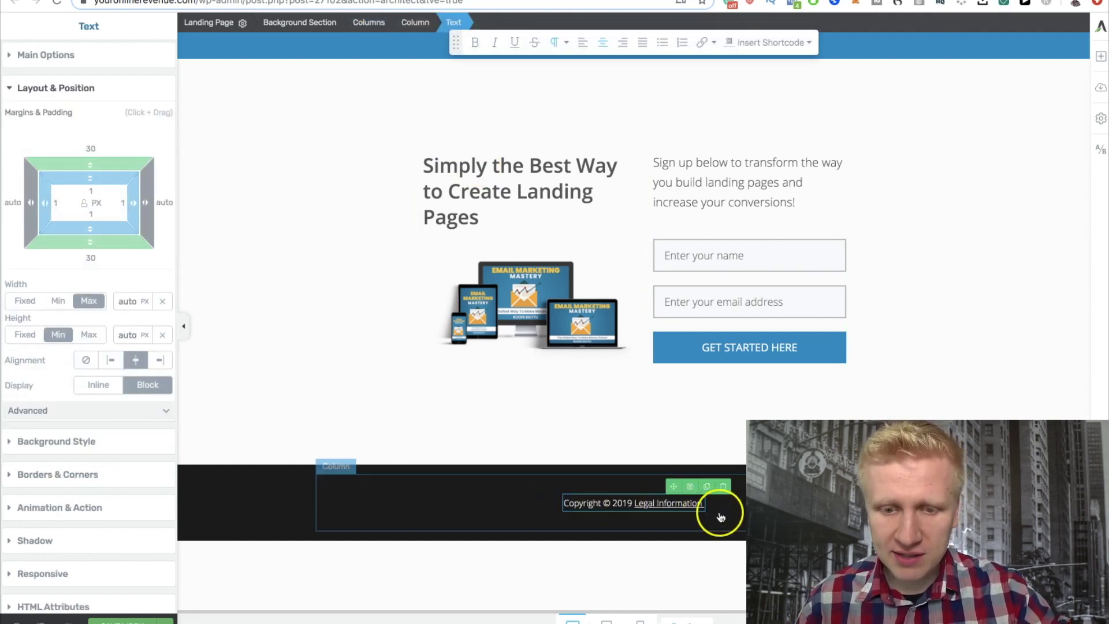
pyautogui.doubleClick(673, 504)
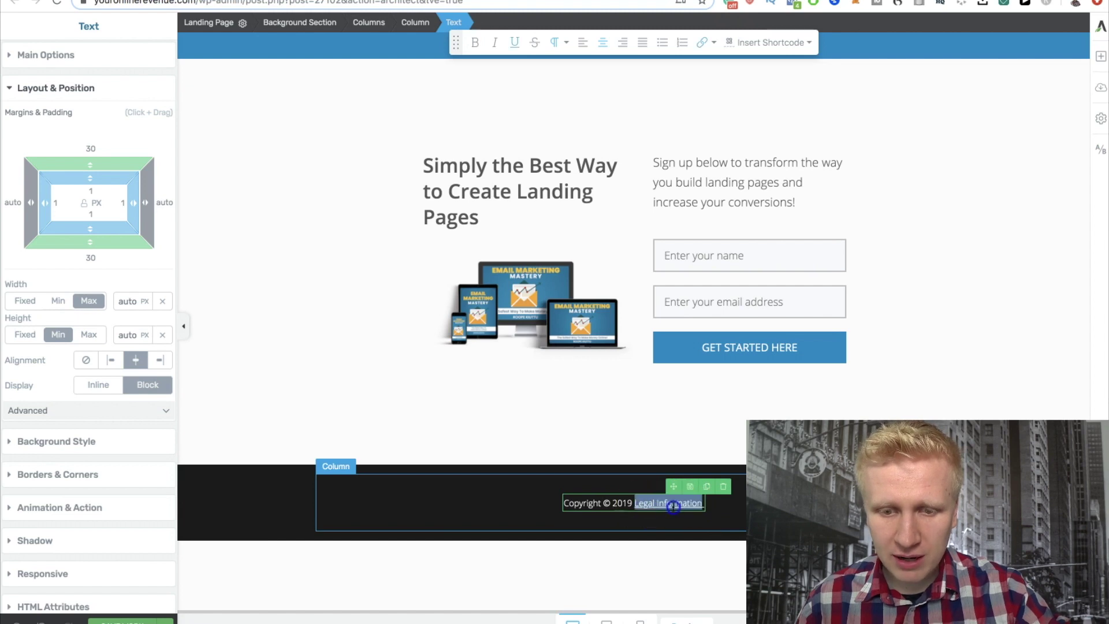
pyautogui.write('Privacy Policy')
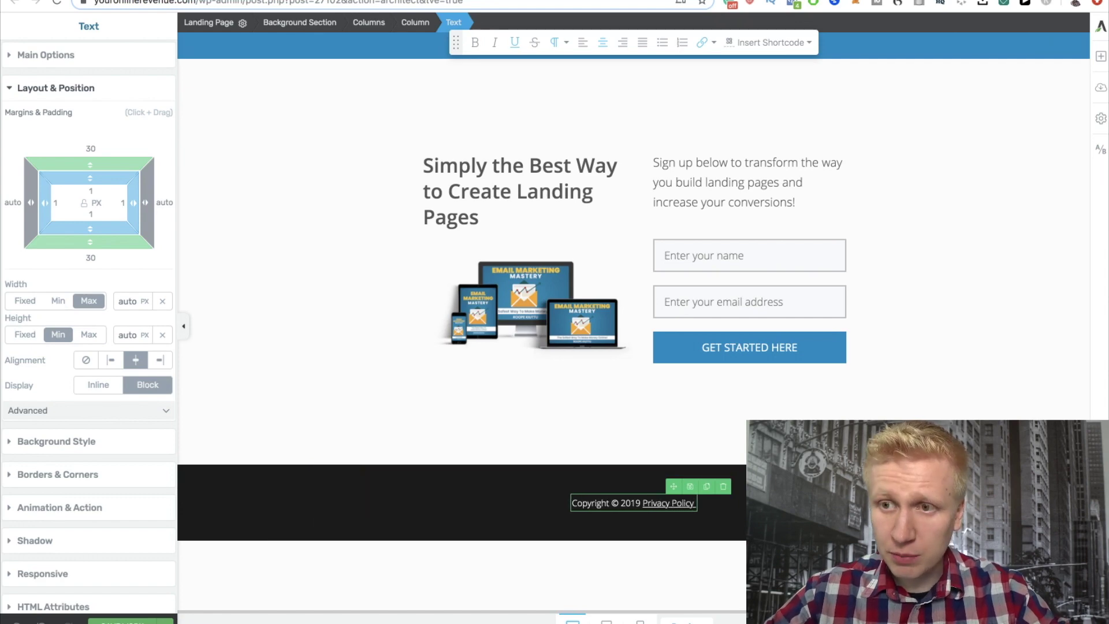
# - Look up the address of the privacy policy page on youronlinerevenue.com in a separate browser tab
pyautogui.press('super+t')
pyautogui.write('your')
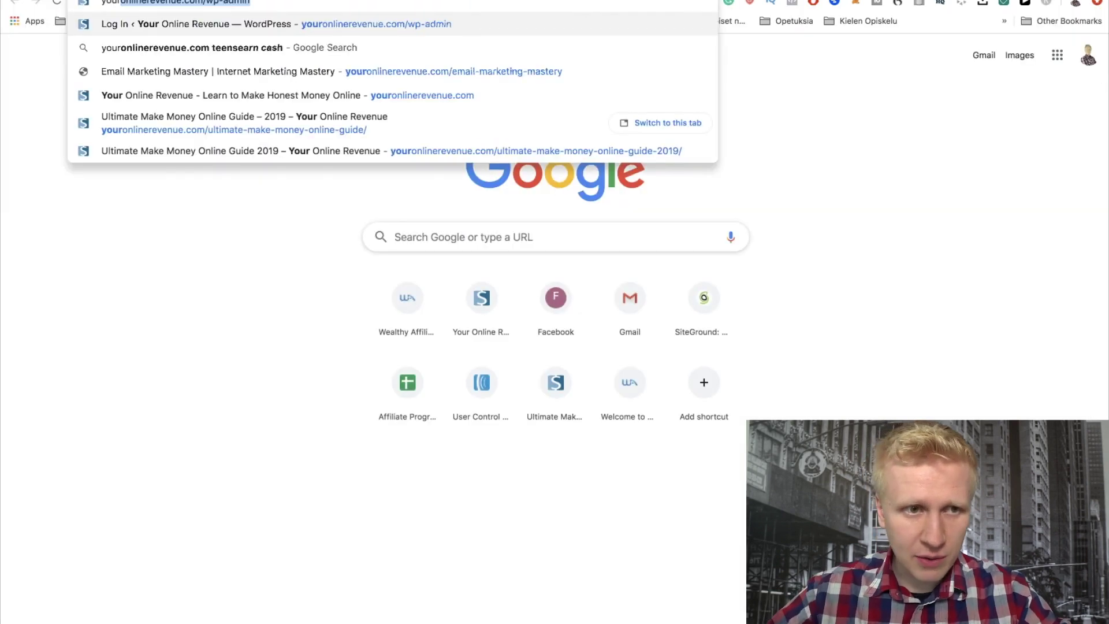
pyautogui.write('onlinerevenue.com/priv')
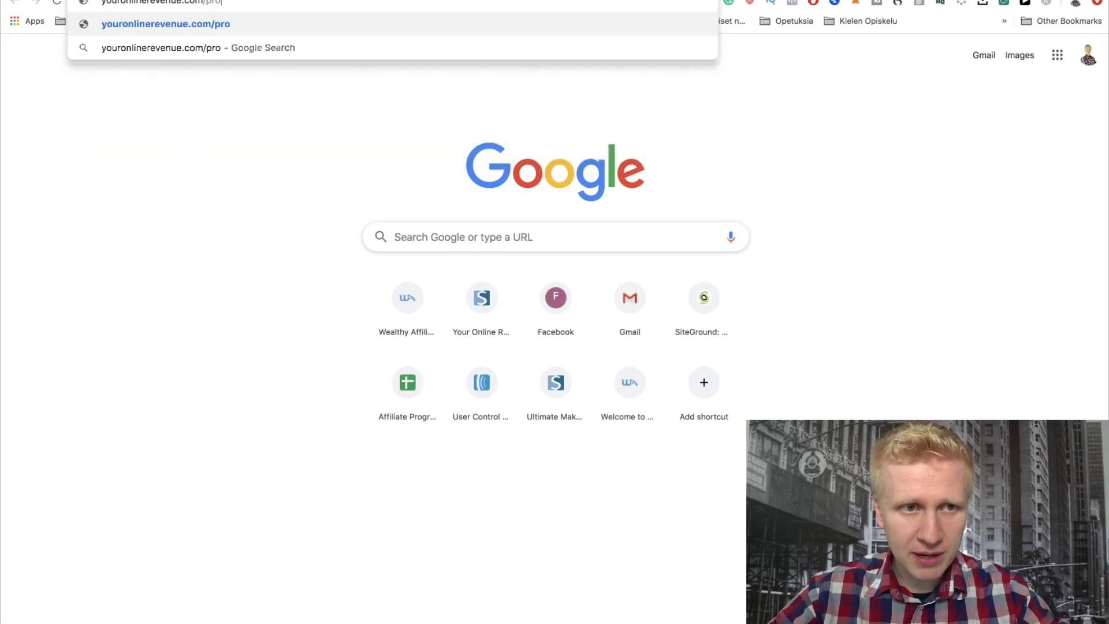
pyautogui.press('Down')
pyautogui.press('Down')
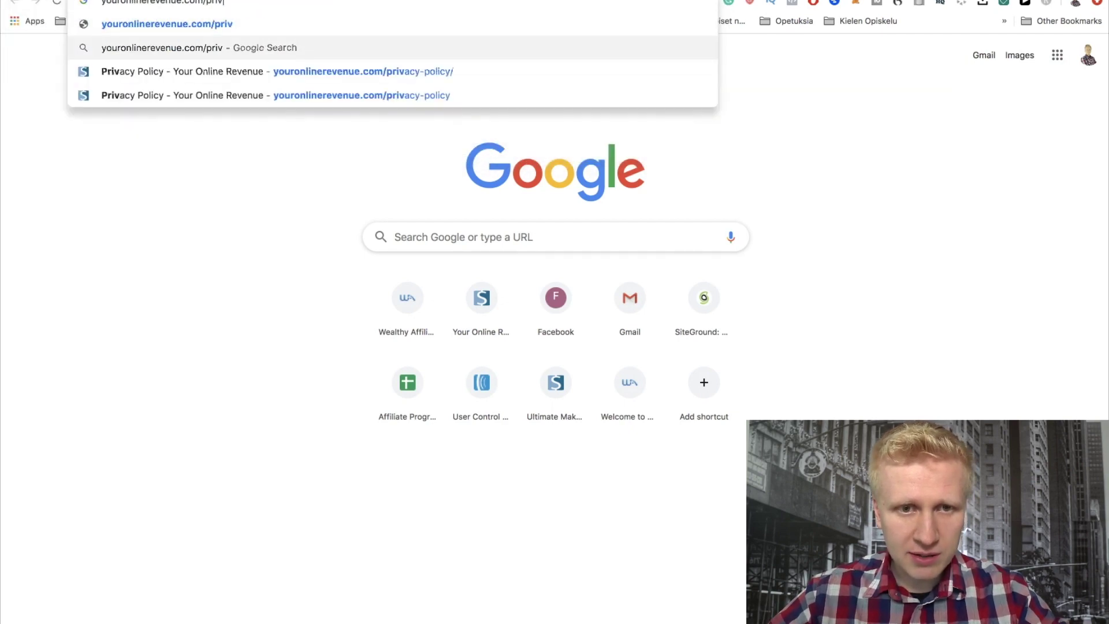
pyautogui.press('super+w')
pyautogui.click(673, 502)
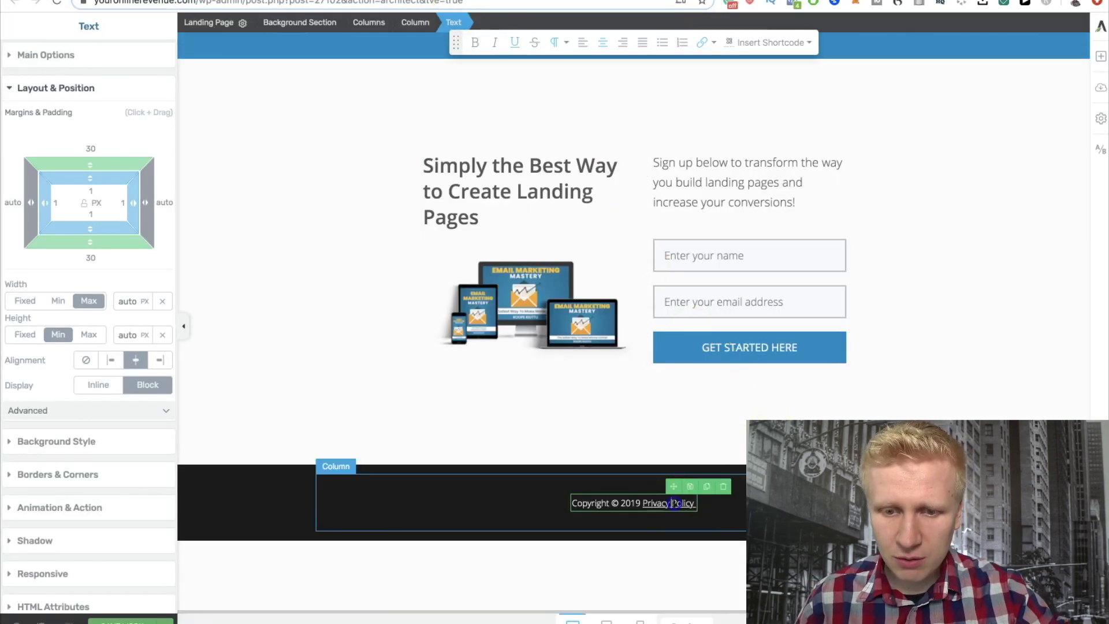
pyautogui.click(702, 42)
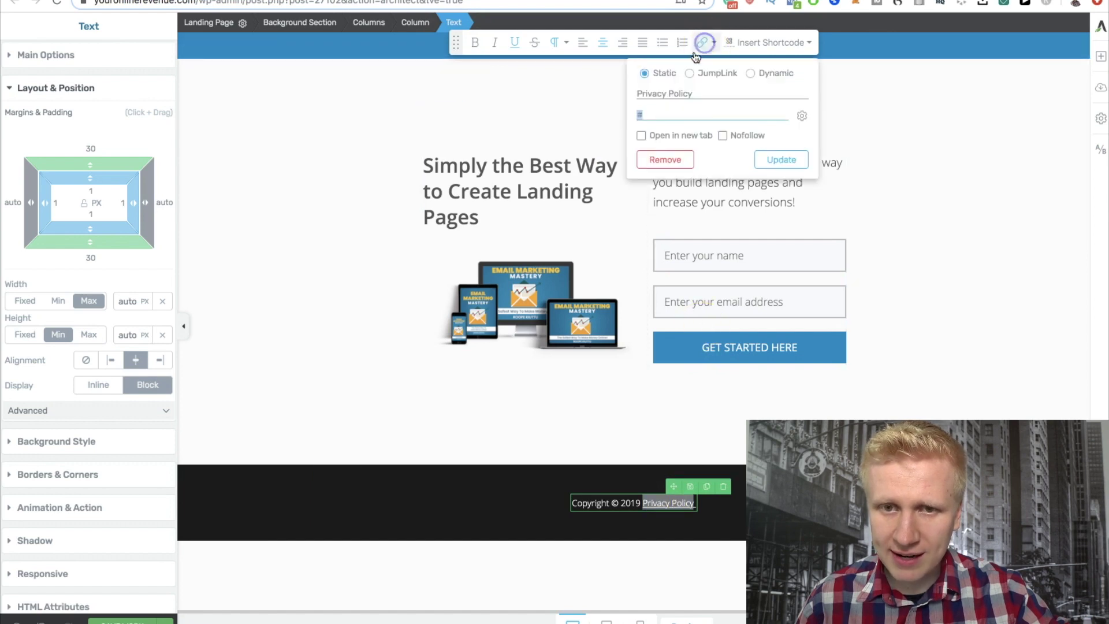
pyautogui.click(685, 115)
pyautogui.write('https://youronlinerevenue.com/privacy-policy/')
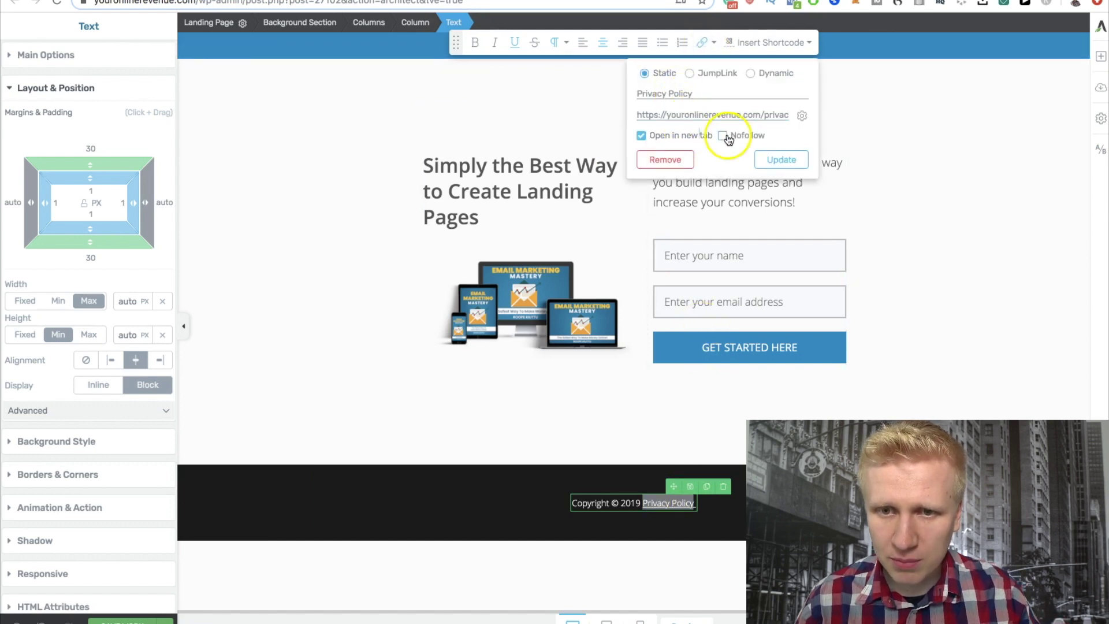
pyautogui.click(745, 182)
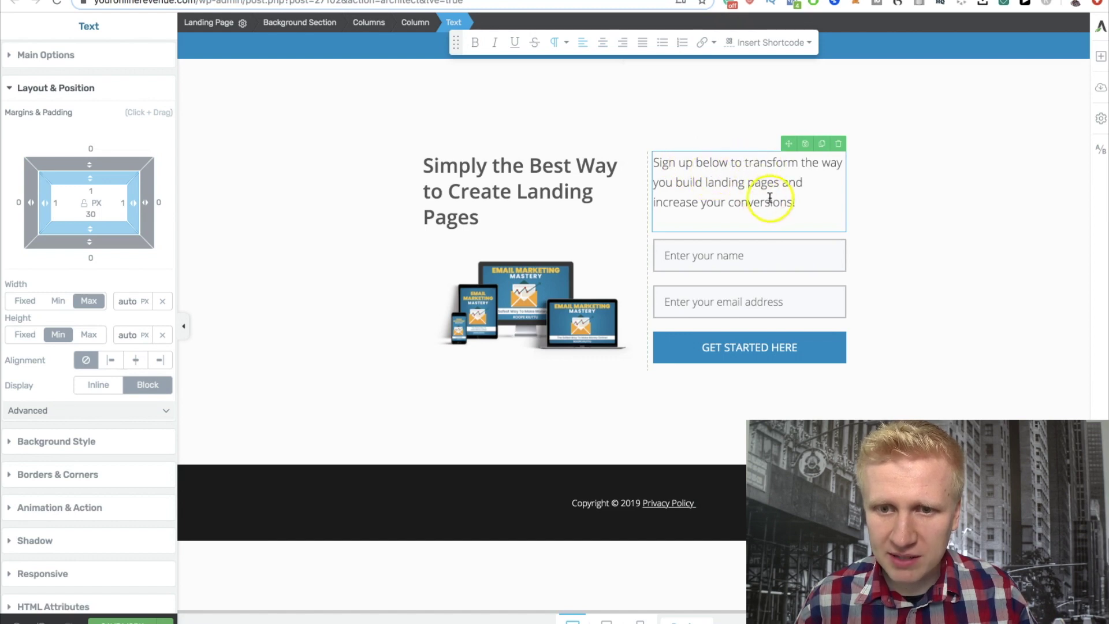
# - Replace the headline above the course image with "The Best Way to Start Making Money Online By Sending Emails!"
pyautogui.click(462, 167)
pyautogui.doubleClick(456, 167)
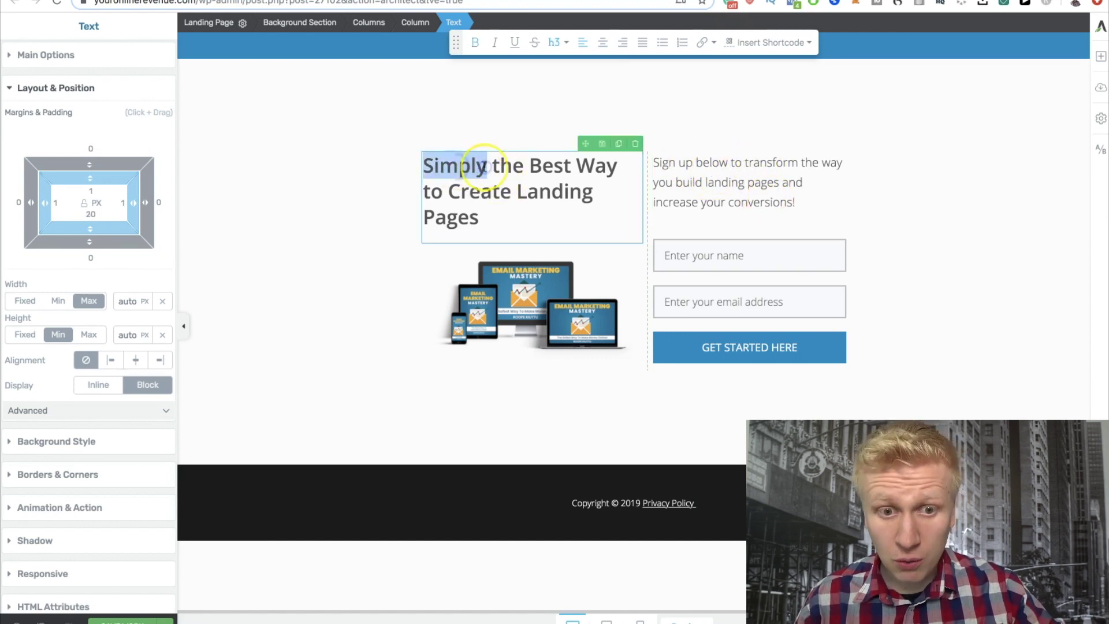
pyautogui.doubleClick(481, 168)
pyautogui.click(479, 167)
pyautogui.moveTo(477, 167); pyautogui.dragTo(618, 189)
pyautogui.write('The Best Way to Star')
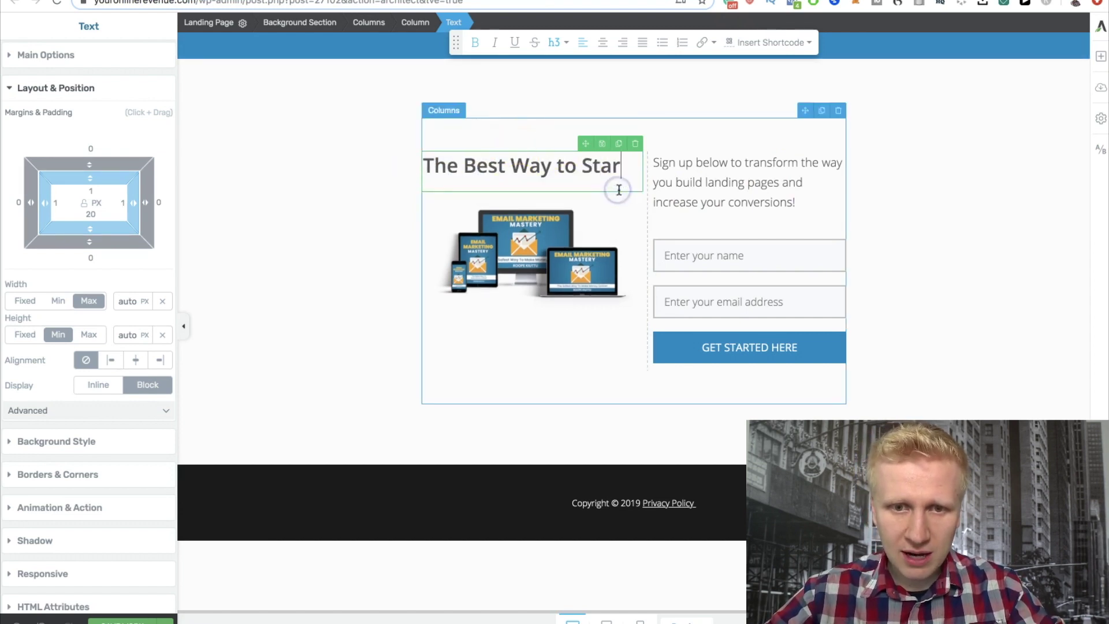
pyautogui.write('t Making Money Online By ')
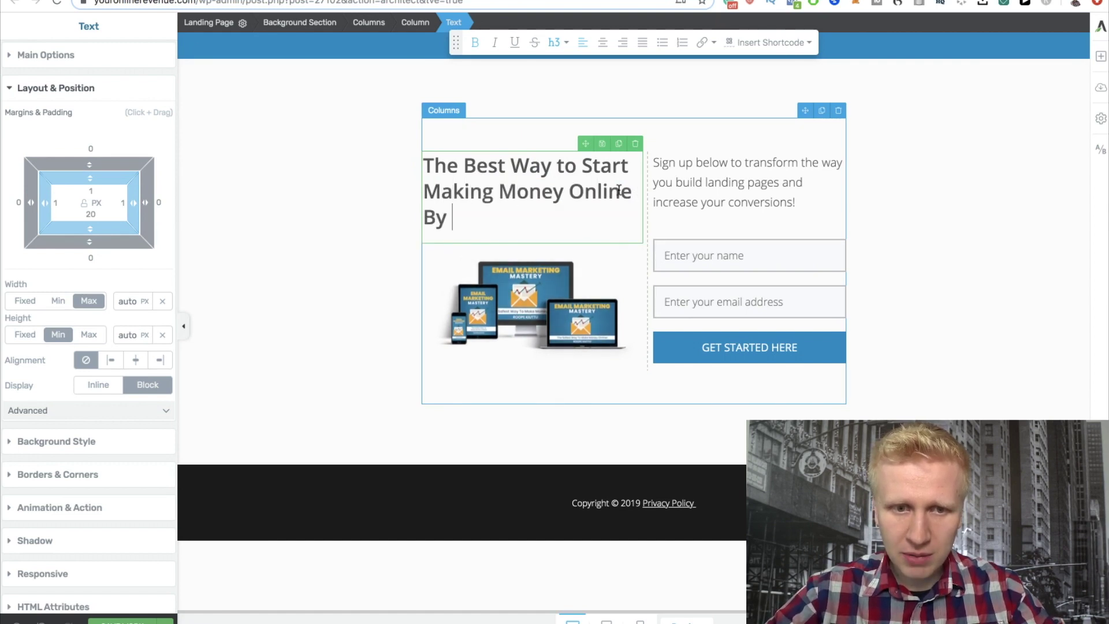
pyautogui.write('Sending Emails')
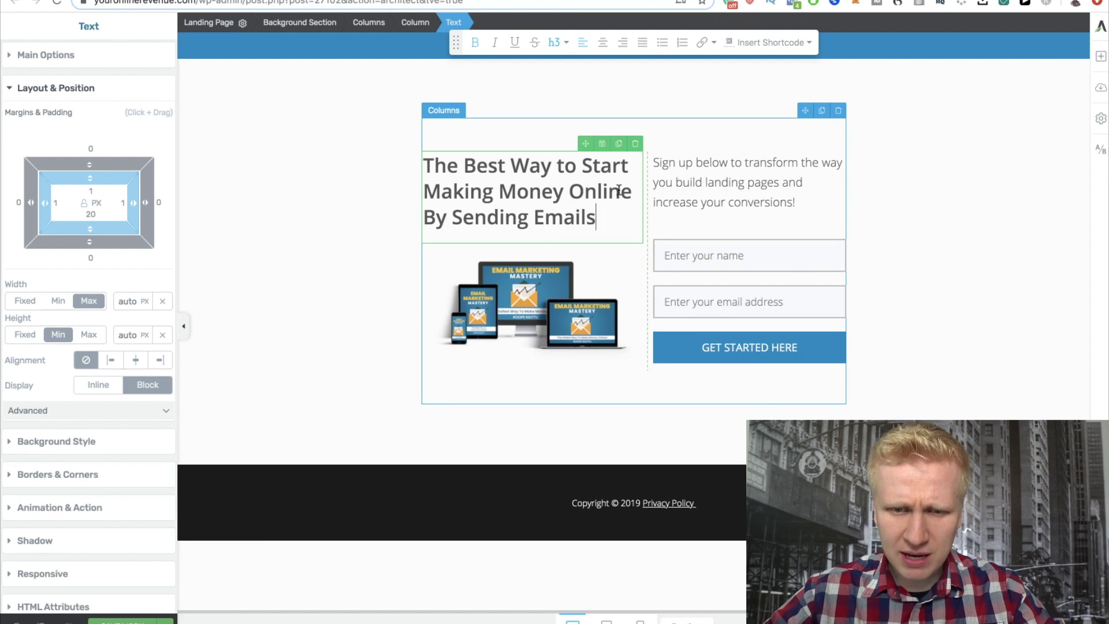
pyautogui.write('!')
# - Rewrite the text above the form as "Sign up below to transform your online business by following SIMPLE STEPS!"
pyautogui.click(740, 153)
pyautogui.doubleClick(758, 161)
pyautogui.moveTo(758, 161); pyautogui.dragTo(793, 201)
pyautogui.write('tranns')
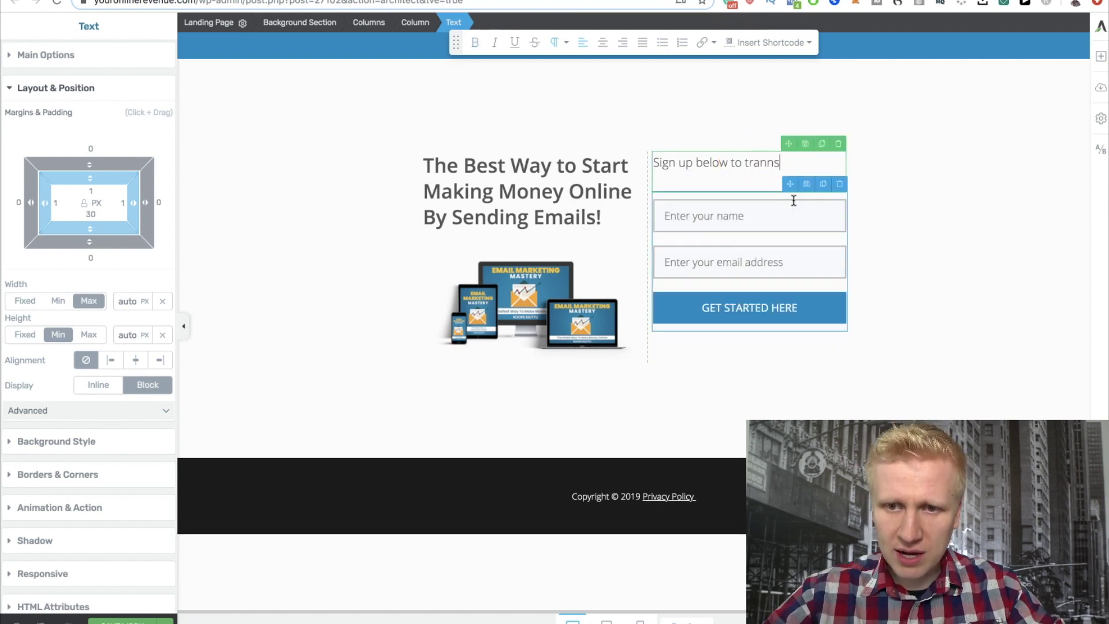
pyautogui.write('online business make a life')
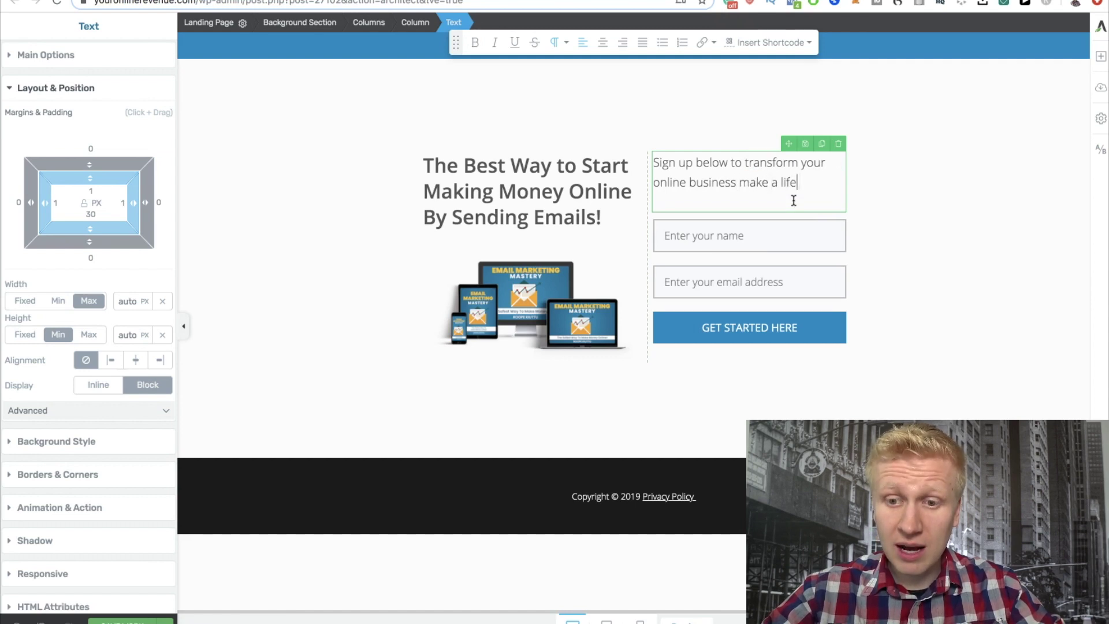
pyautogui.write('income by s')
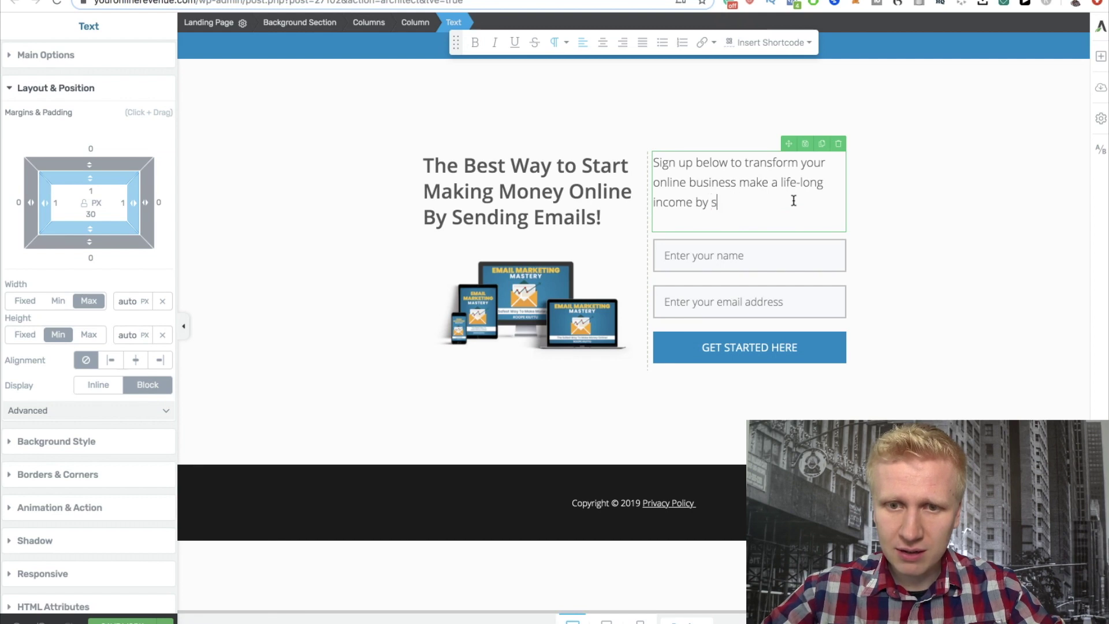
pyautogui.press('BackSpace')
pyautogui.press('BackSpace')
pyautogui.press('BackSpace')
pyautogui.press('BackSpace')
pyautogui.press('BackSpace')
pyautogui.press('BackSpace')
pyautogui.press('BackSpace')
pyautogui.moveTo(755, 184)
pyautogui.mouseDown()
pyautogui.moveTo(760, 198)
pyautogui.moveTo(738, 183)
pyautogui.mouseUp()
pyautogui.click(760, 203)
pyautogui.write('by following SIMPLE STEPS!')
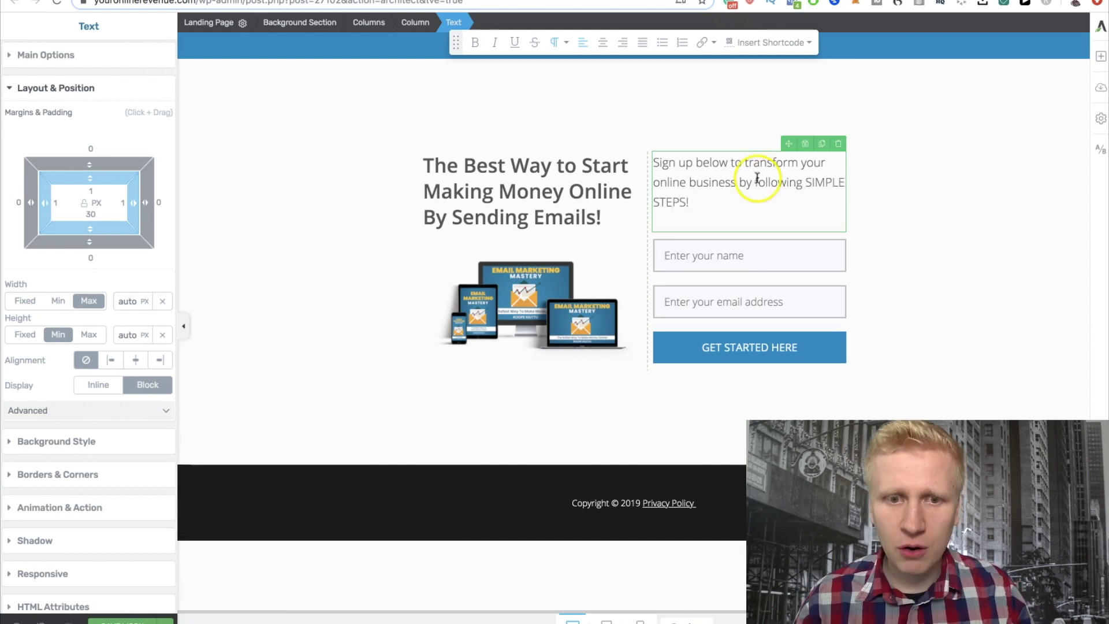
pyautogui.click(502, 128)
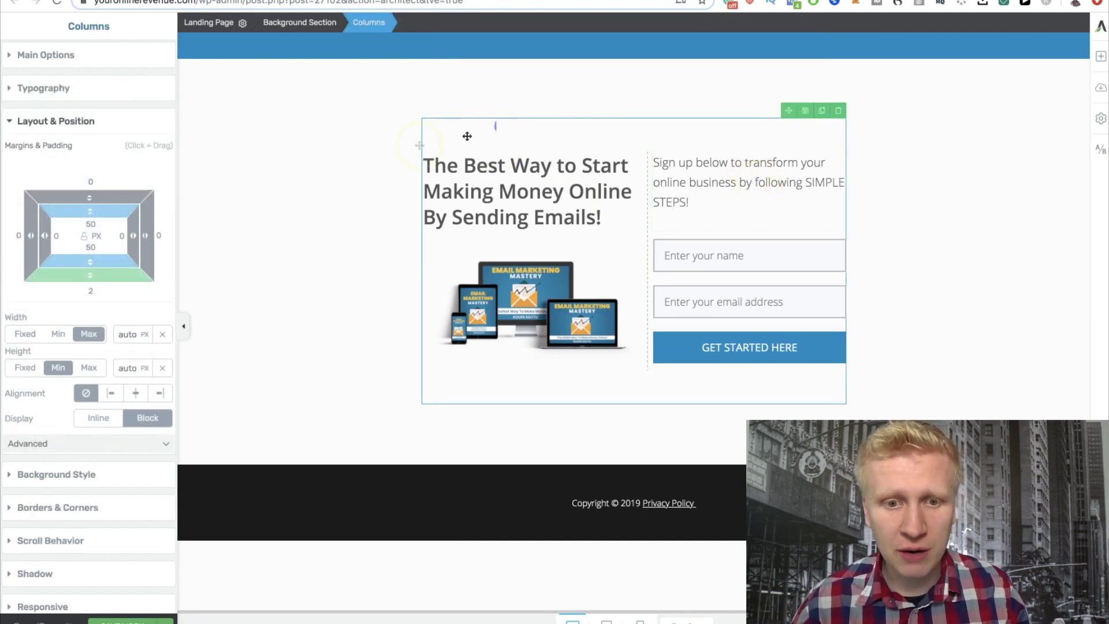
pyautogui.click(368, 161)
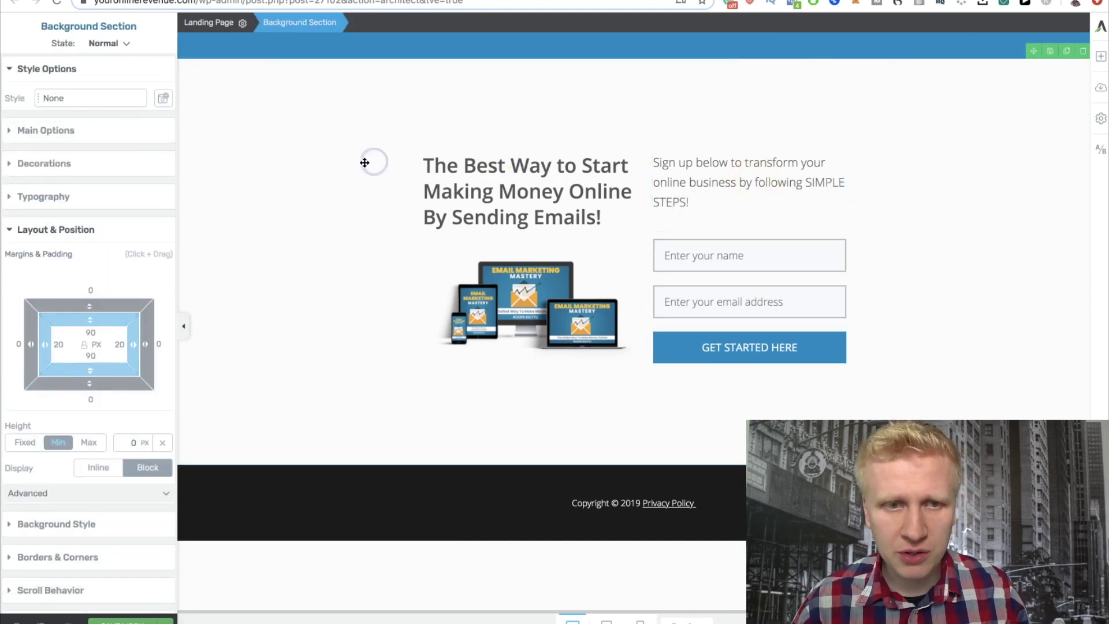
# - Connect the lead generation form to the AWeber list "Earn Honest Money Online" with the tag email-marketing-secrets
pyautogui.click(670, 255)
pyautogui.click(84, 69)
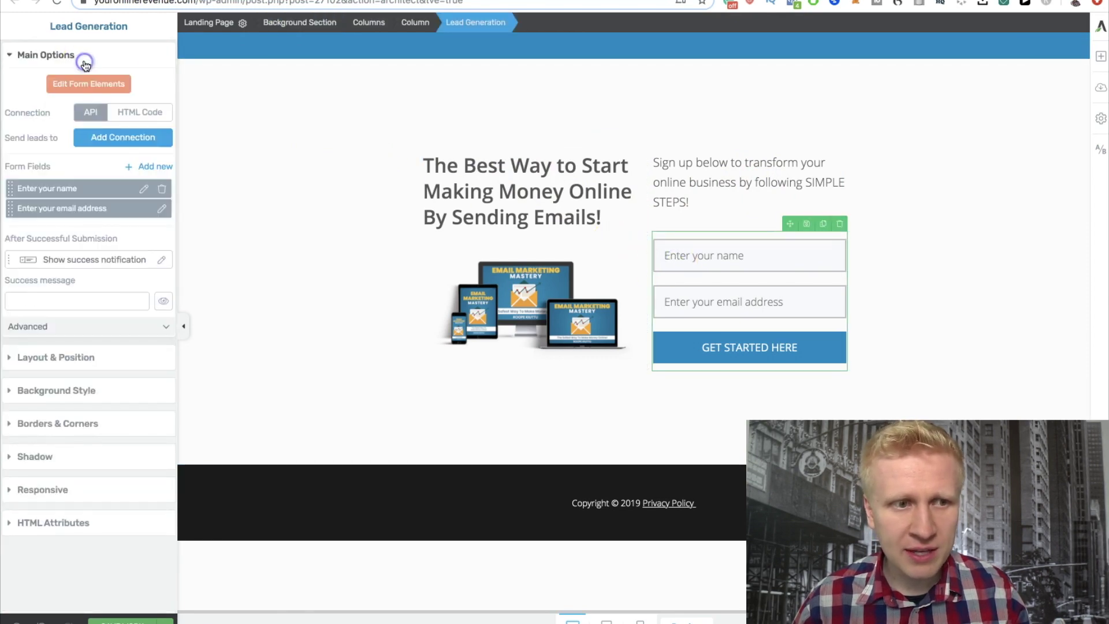
pyautogui.click(102, 139)
pyautogui.click(106, 181)
pyautogui.click(104, 207)
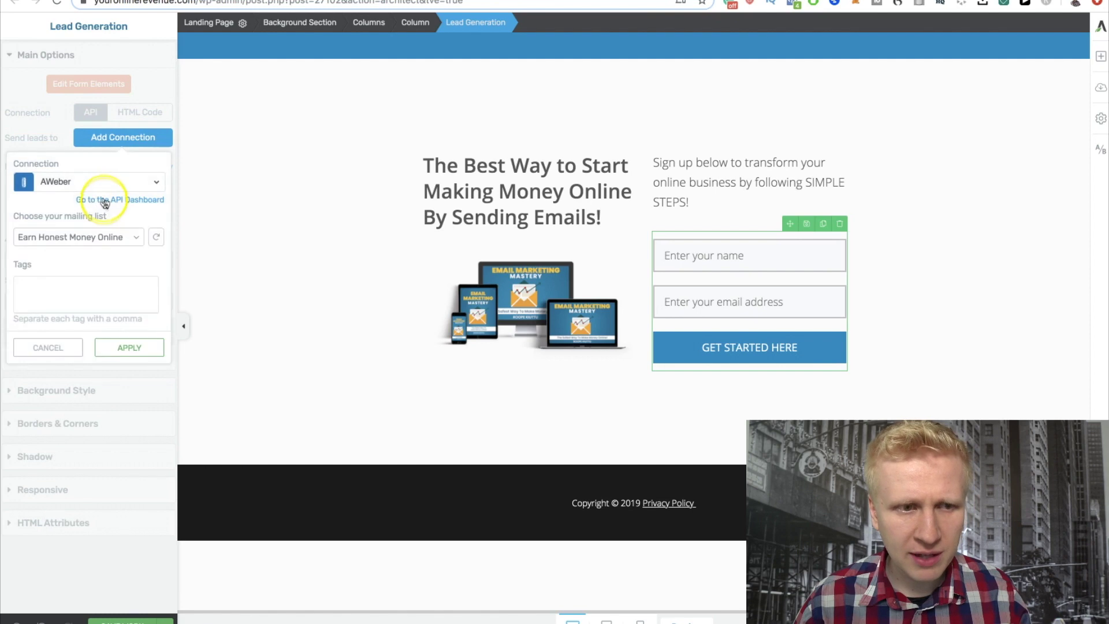
pyautogui.click(98, 286)
pyautogui.write('ema')
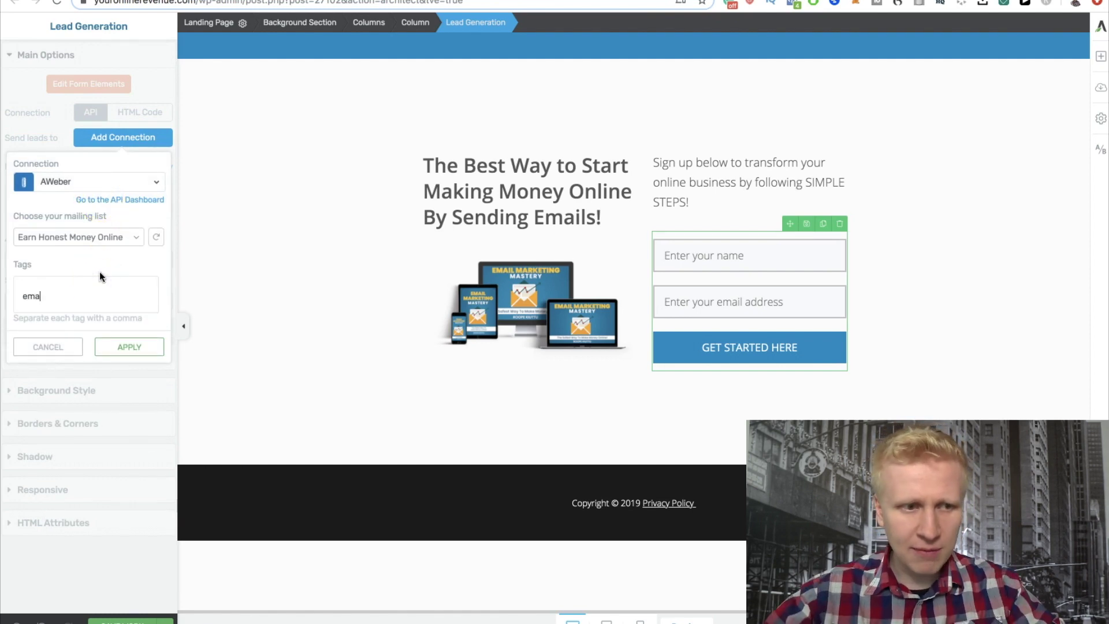
pyautogui.write('il-marketing-secrets')
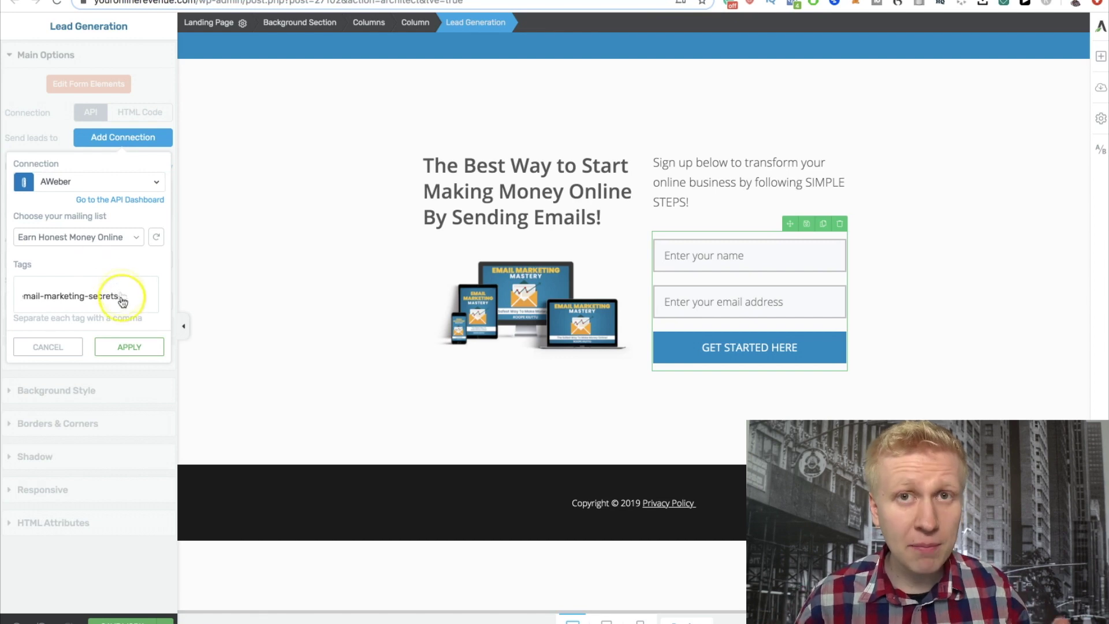
pyautogui.click(119, 346)
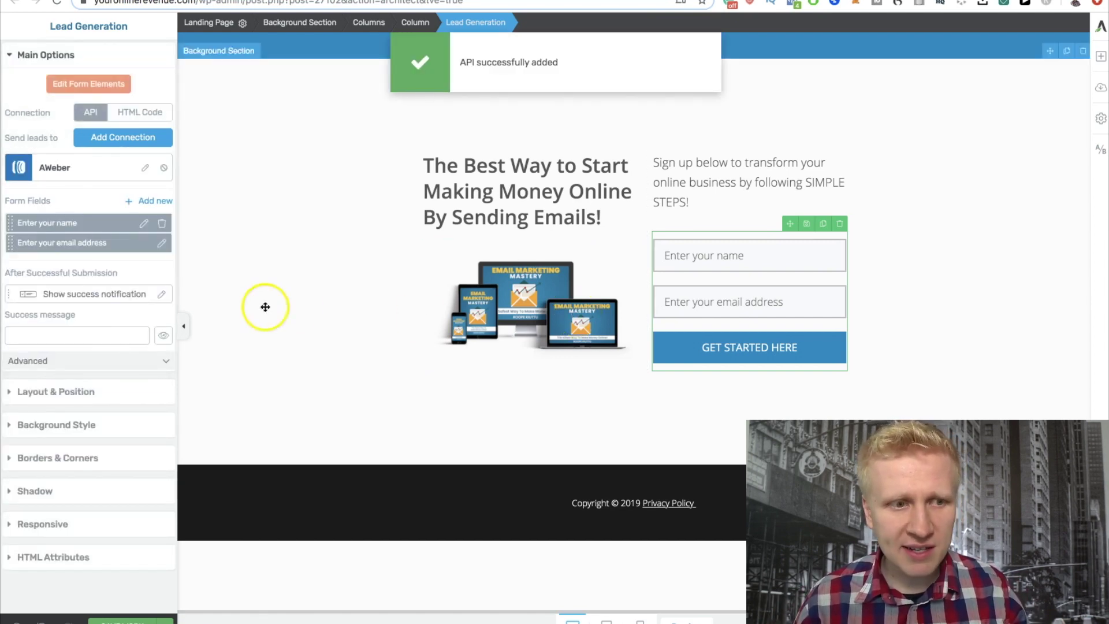
# - Remove the name field from the lead generation form and widen the form's column slightly, saving the page
pyautogui.click(162, 225)
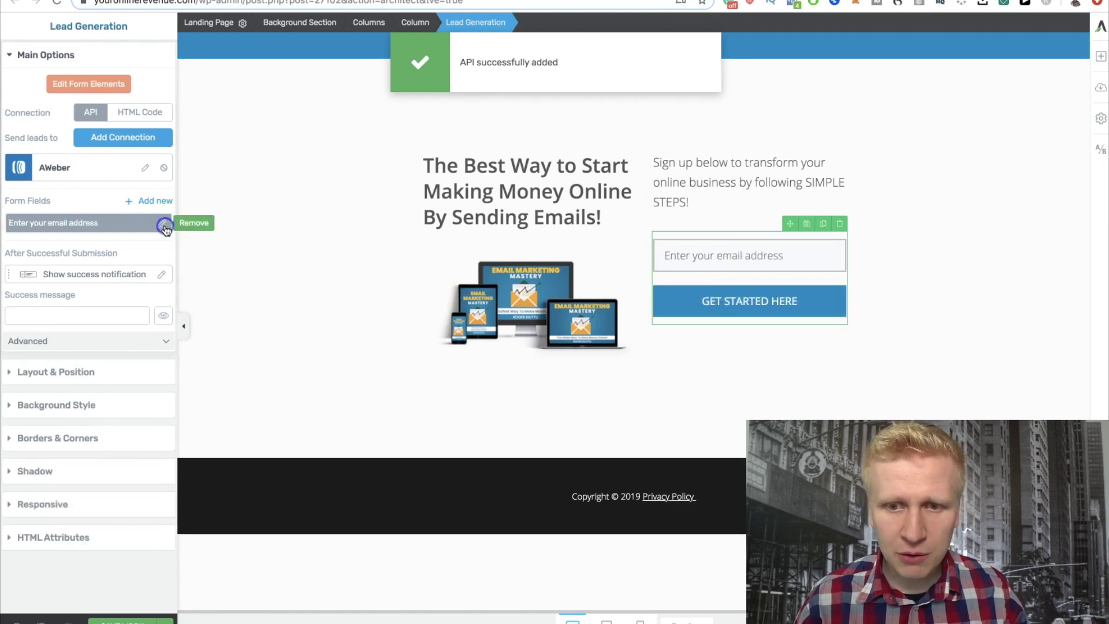
pyautogui.moveTo(651, 280); pyautogui.dragTo(644, 287)
pyautogui.click(898, 348)
pyautogui.click(787, 287)
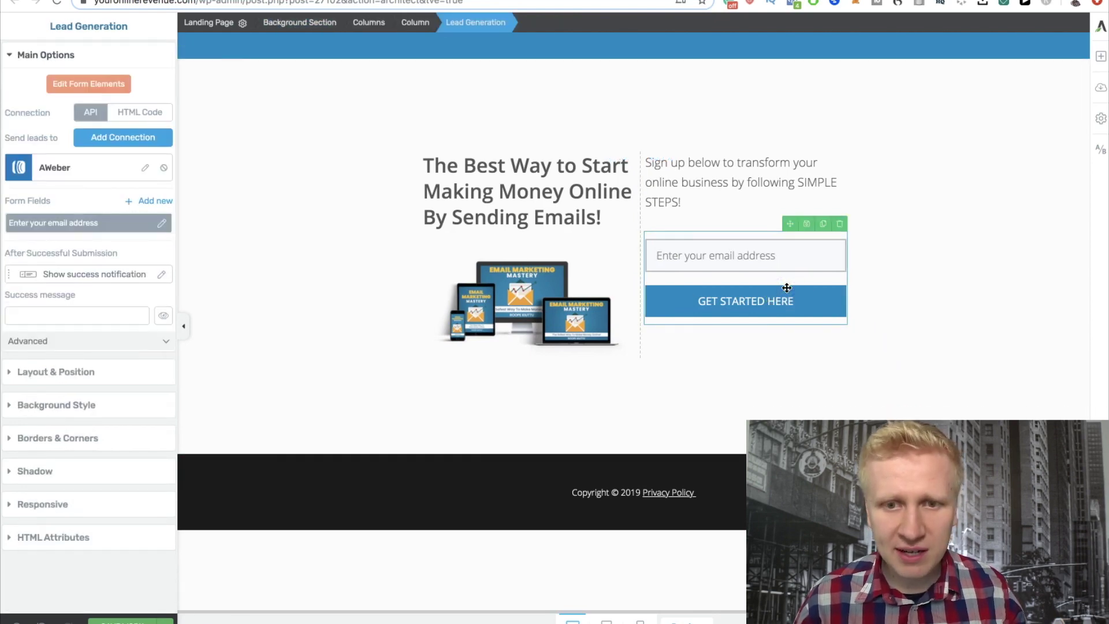
pyautogui.click(918, 307)
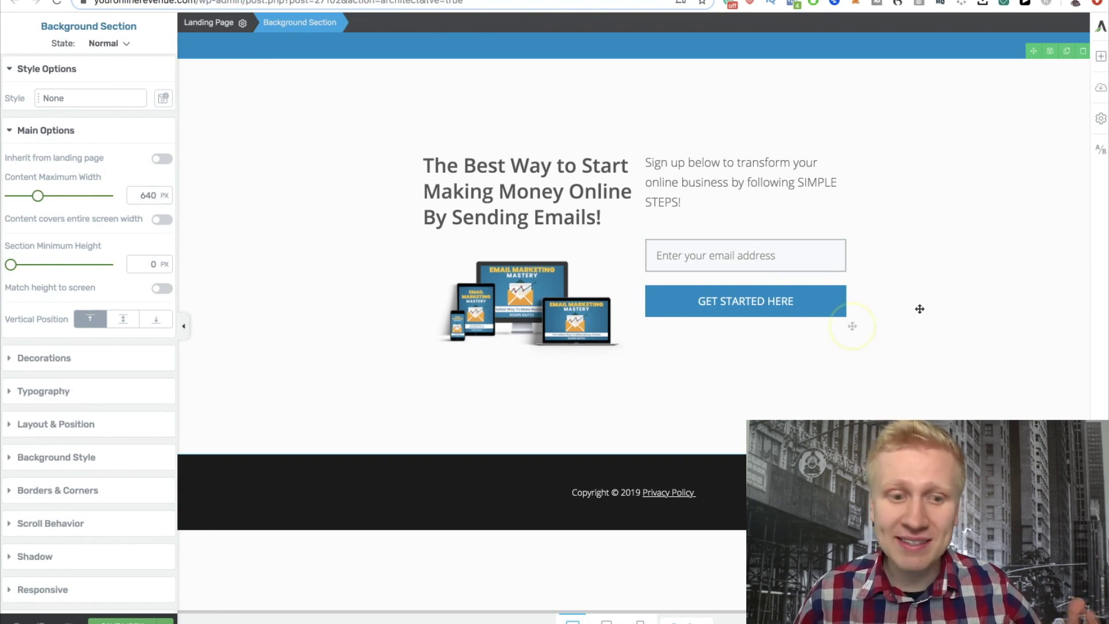
pyautogui.click(164, 622)
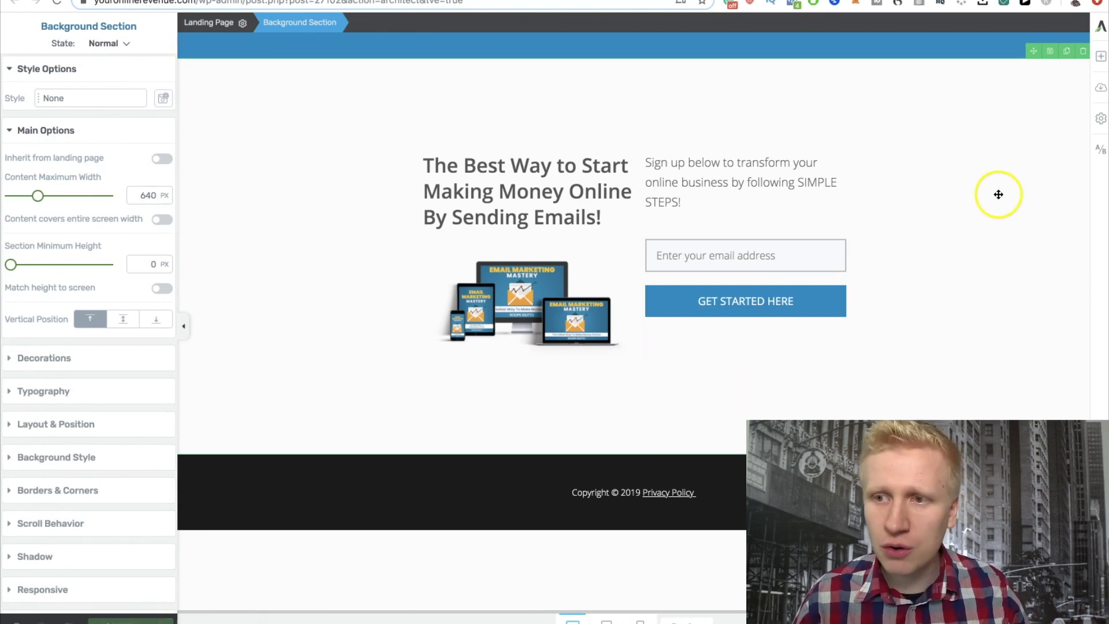
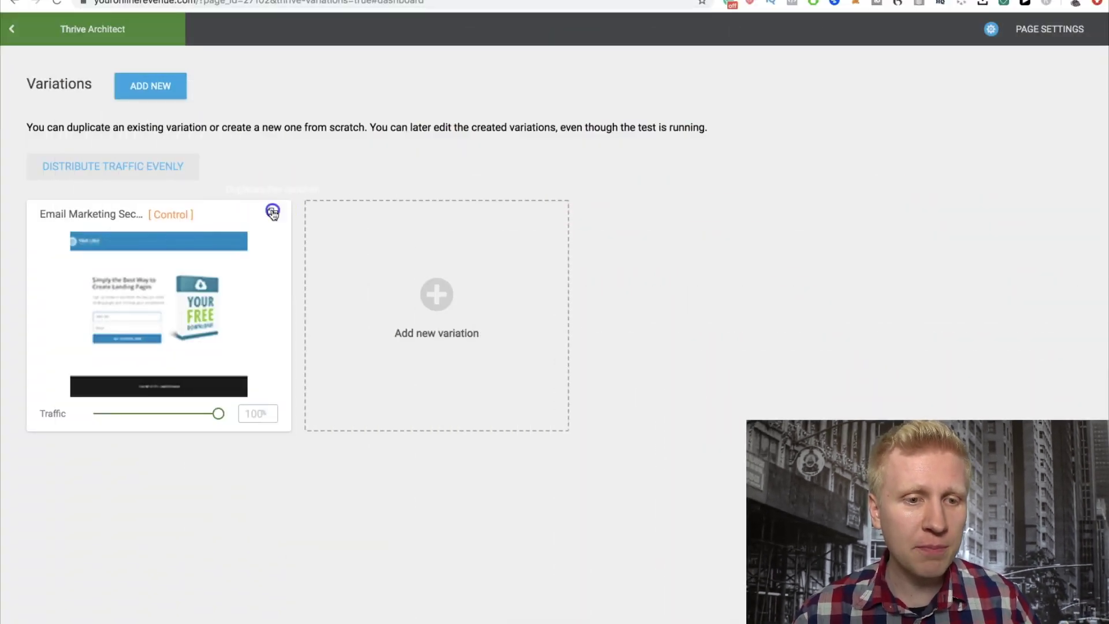
# - Duplicate the control variation of the landing page and add another new variation
pyautogui.click(272, 212)
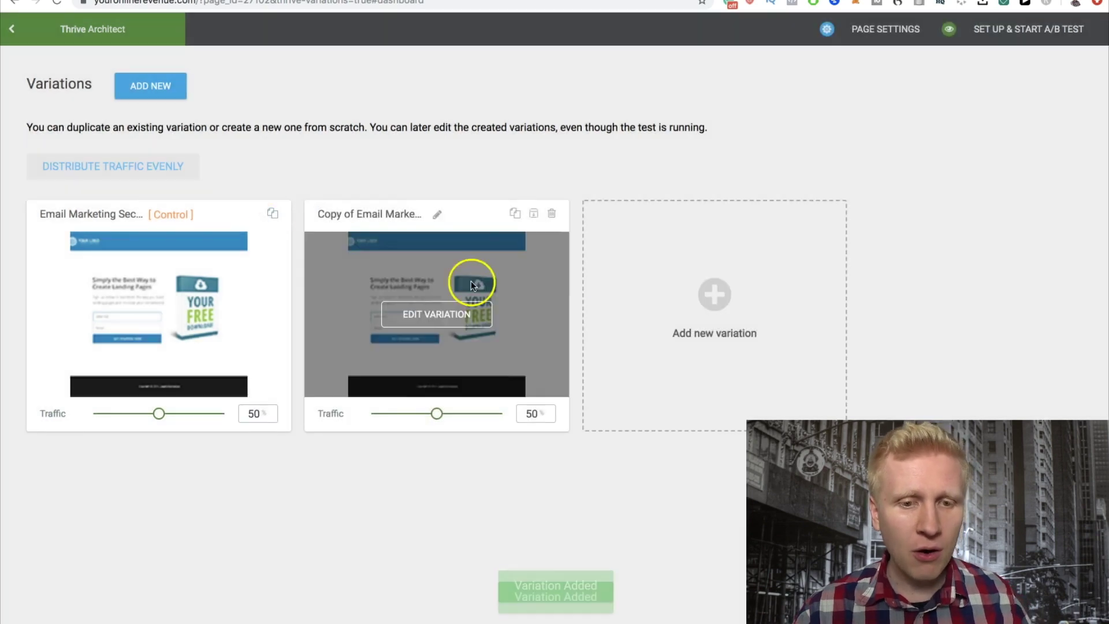
pyautogui.click(714, 314)
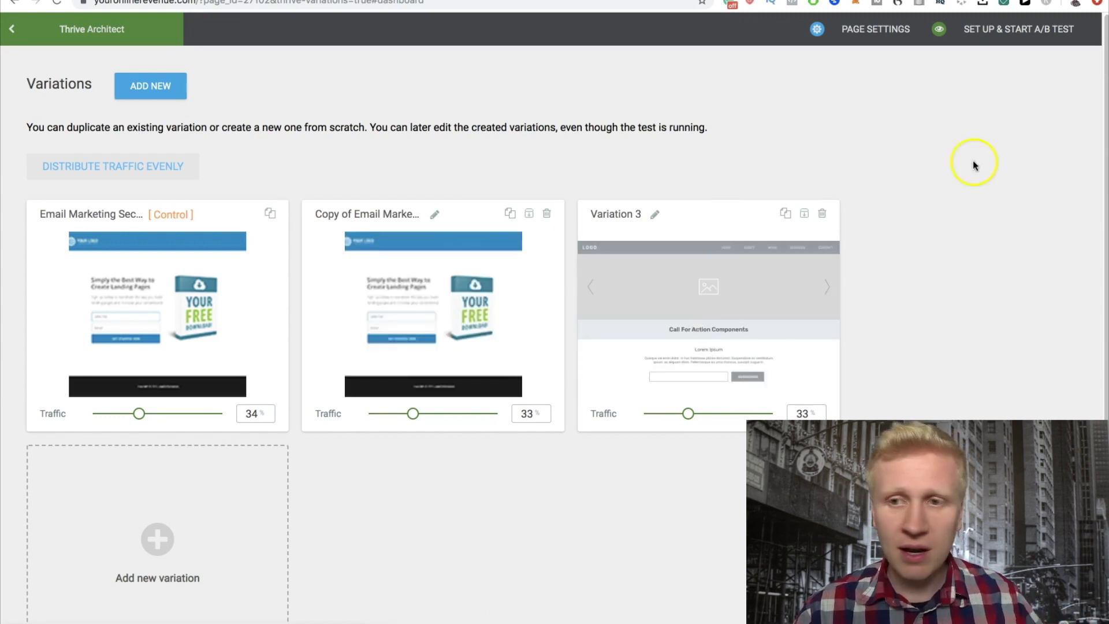
# - Start setting up an A/B test named "dasf" with the short description "adsf" and proceed to choosing its goal
pyautogui.click(1015, 34)
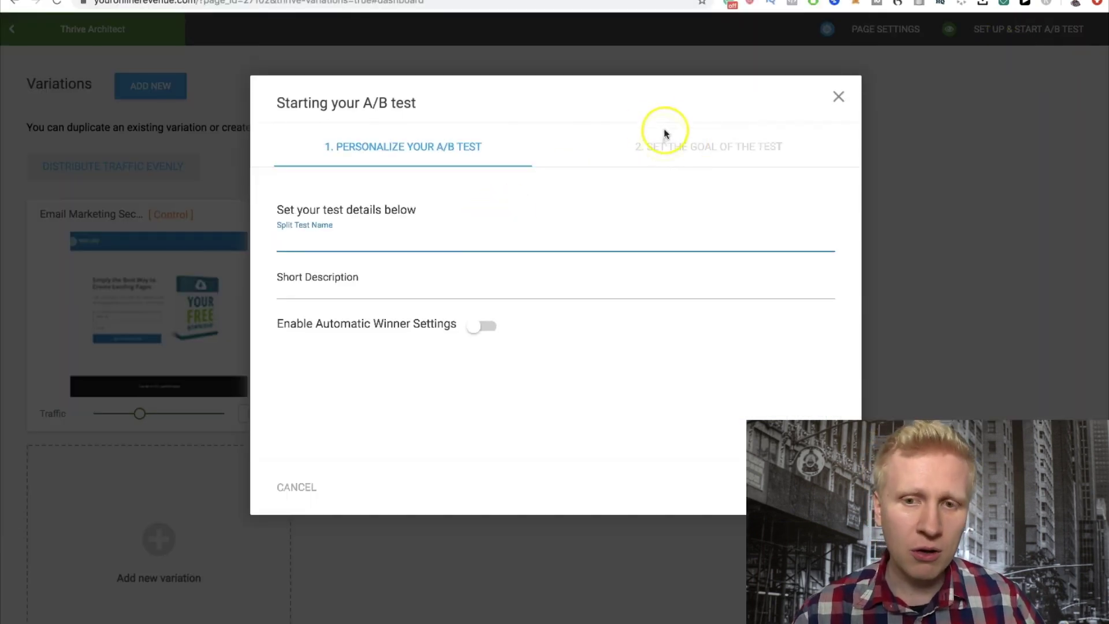
pyautogui.write('dasf')
pyautogui.click(429, 283)
pyautogui.write('adsf')
pyautogui.click(669, 148)
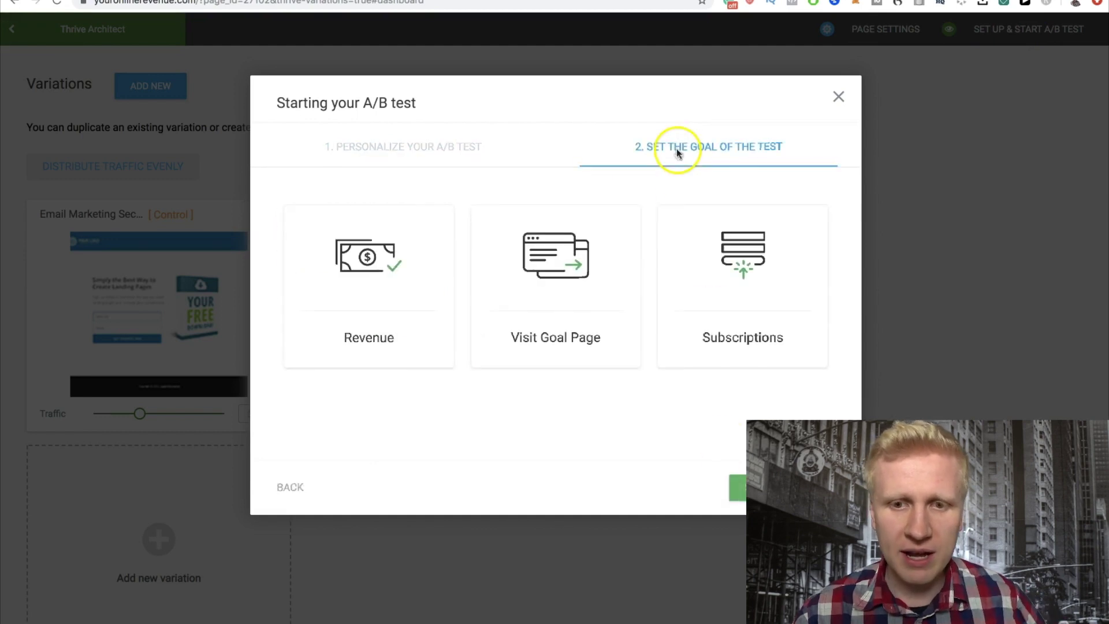
# - Compare the Revenue, Visit Goal Page and Subscriptions goals for the A/B test, and close the setup without starting the test
pyautogui.click(388, 258)
pyautogui.scroll(3, 565, 221)
pyautogui.click(566, 222)
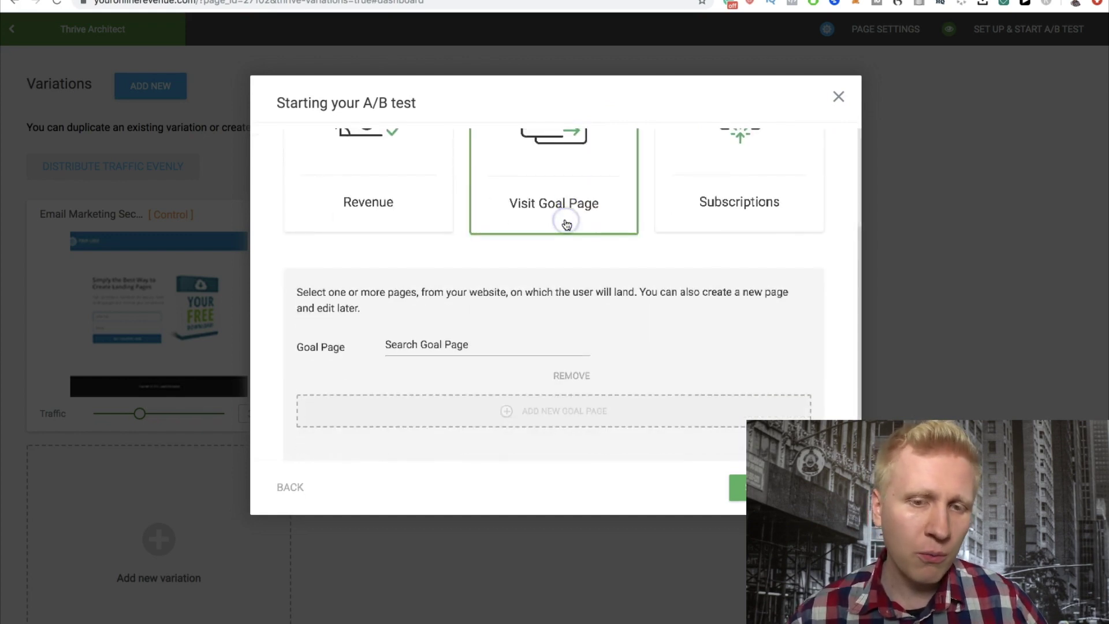
pyautogui.scroll(3, 571, 249)
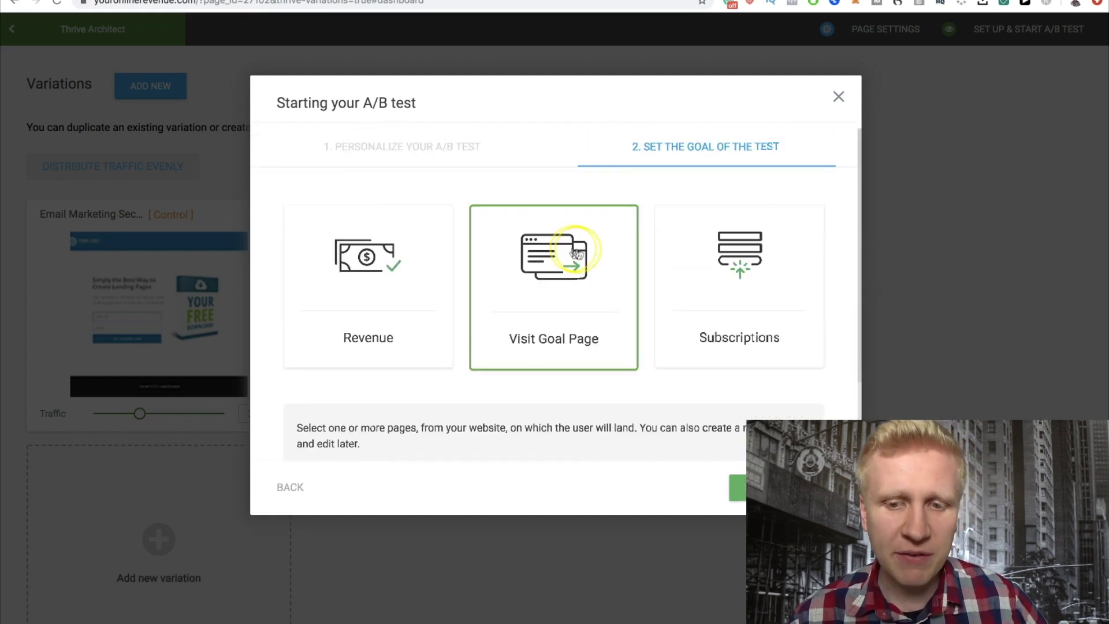
pyautogui.click(715, 287)
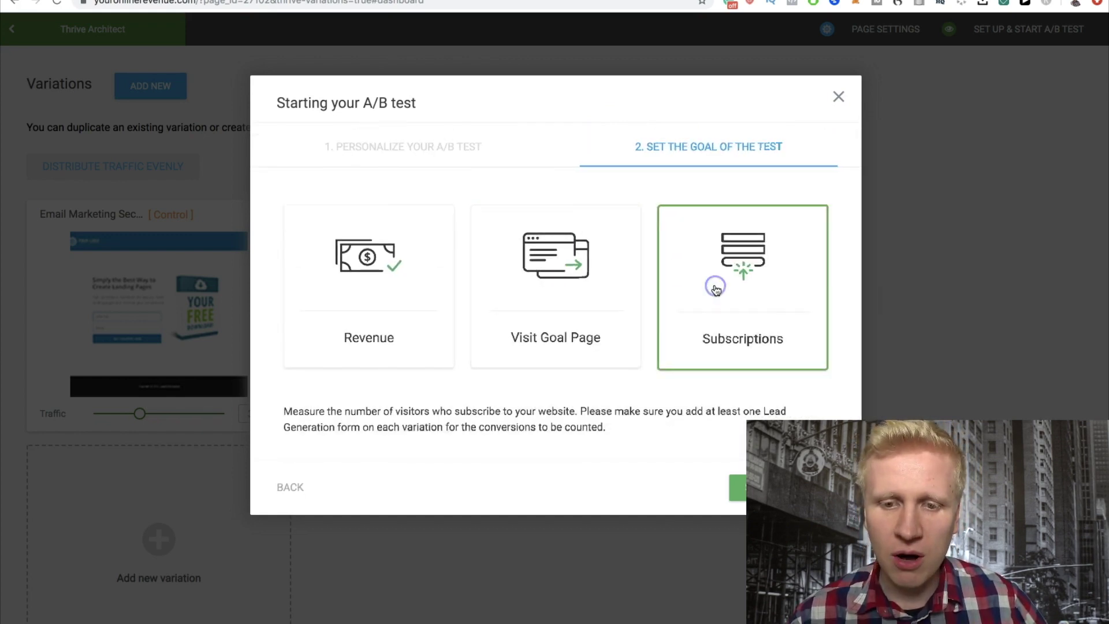
pyautogui.click(838, 95)
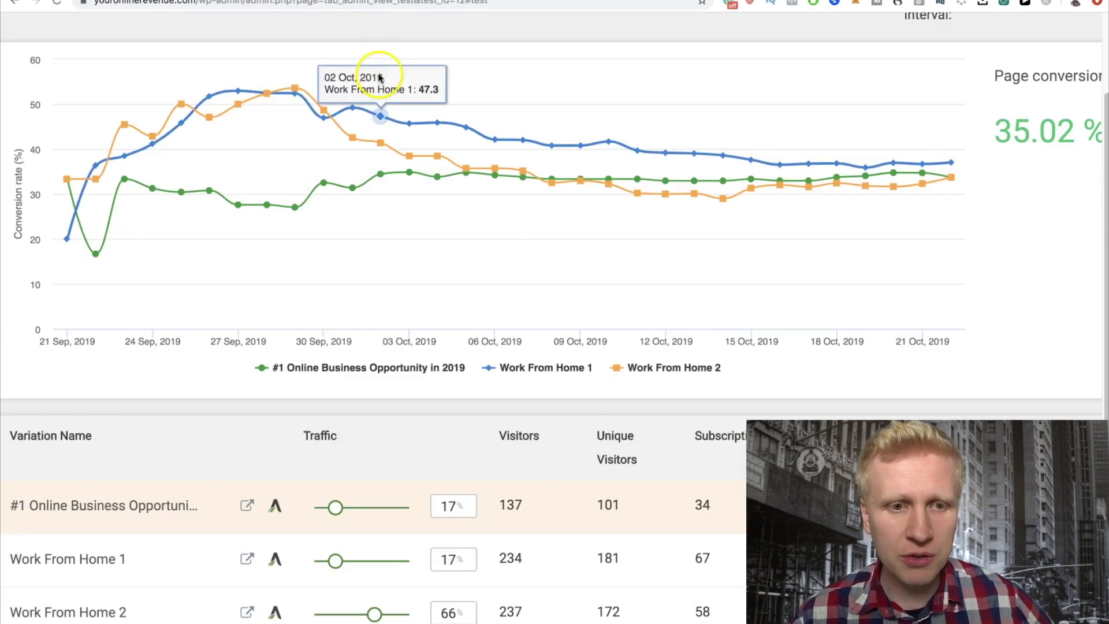
# - Examine how the conversion rates of the three page variations develop over time in the existing A/B test report
pyautogui.moveTo(335, 190)
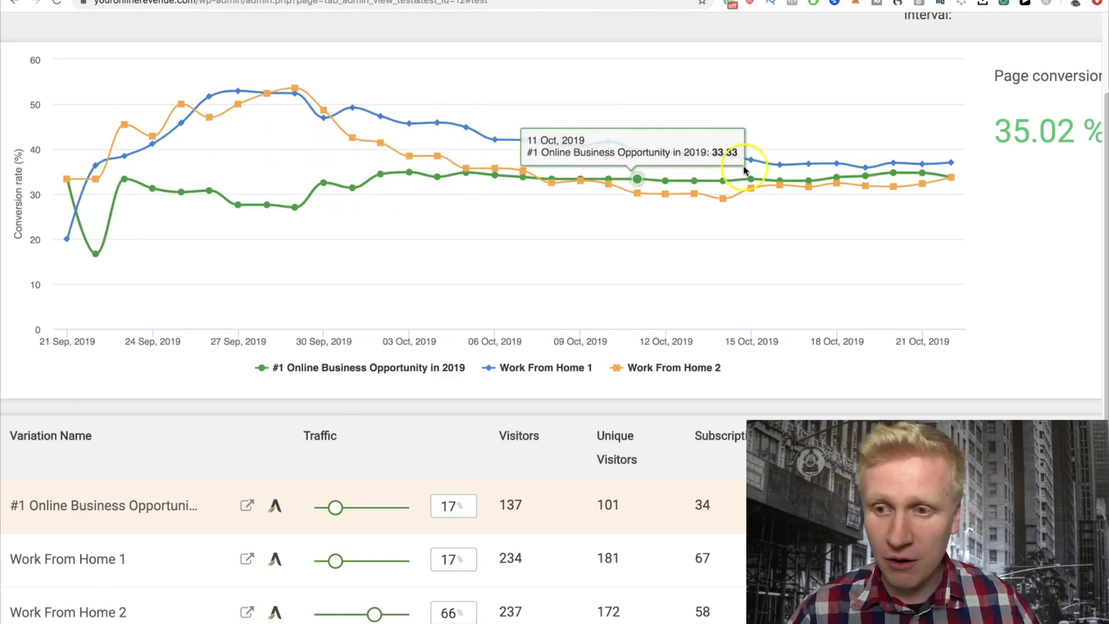
pyautogui.moveTo(611, 154)
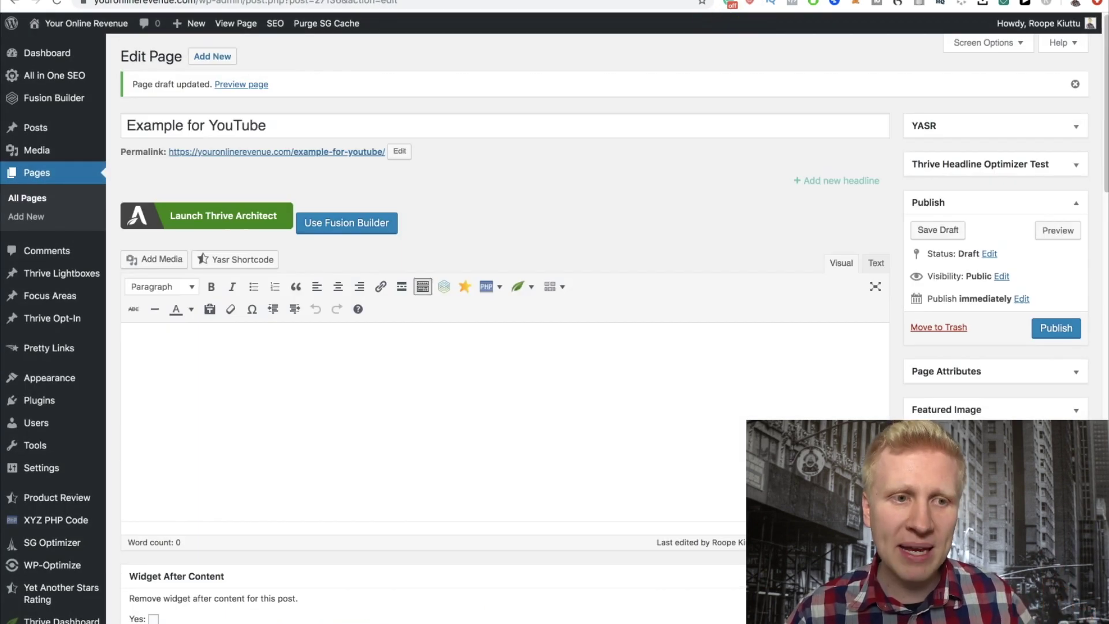
# - Filter the default landing page templates for the "Example for YouTube" page by the lead generation tag
pyautogui.moveTo(188, 23)
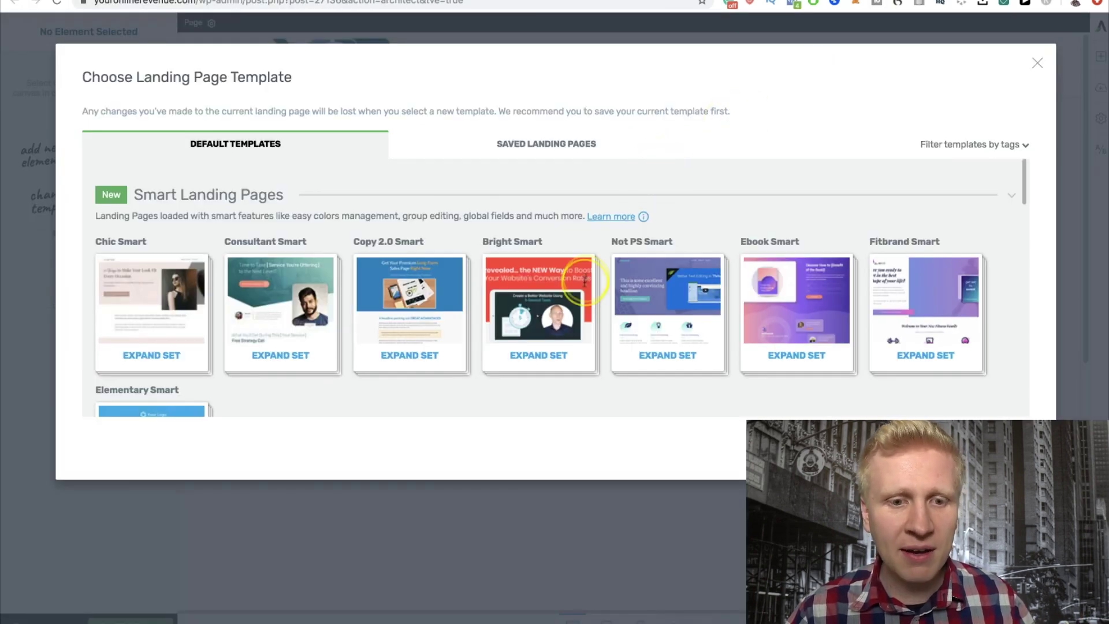
pyautogui.scroll(-15, 576, 297)
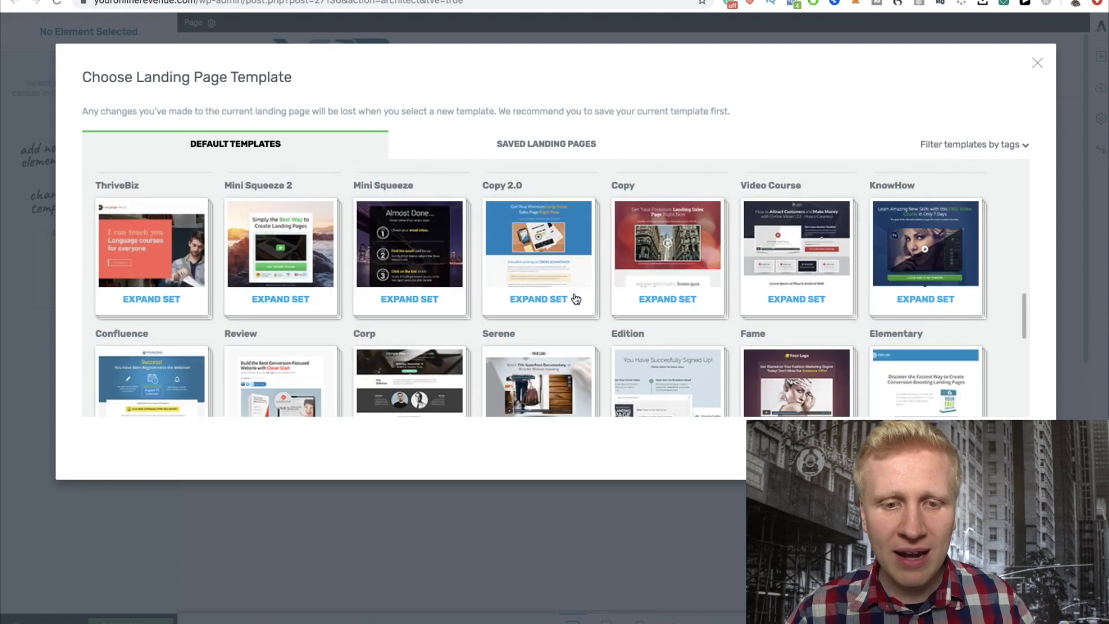
pyautogui.scroll(15, 575, 298)
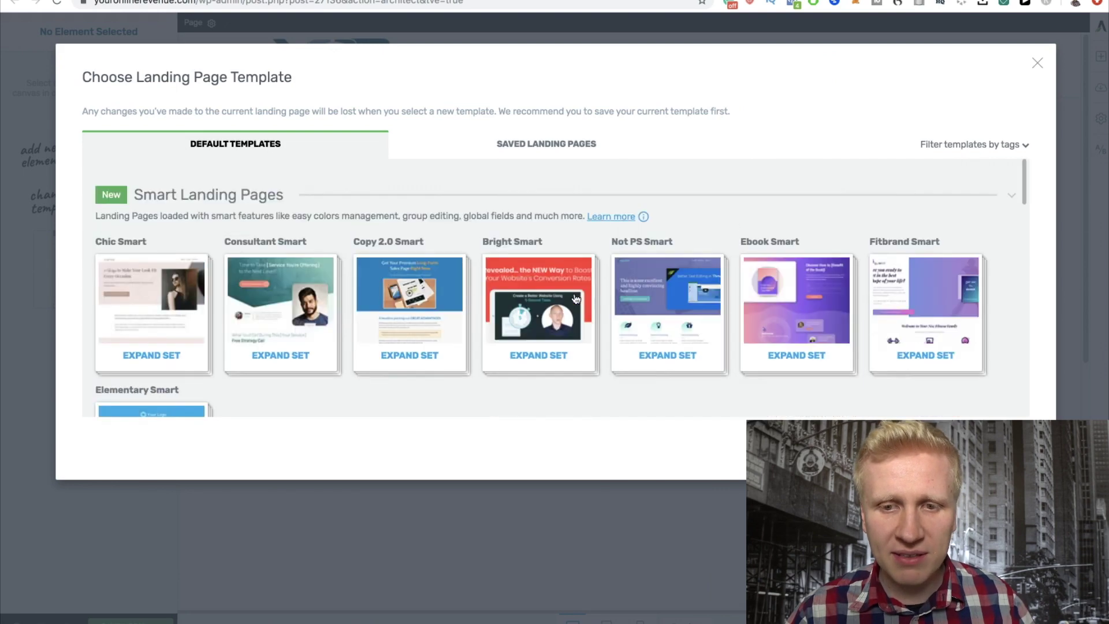
pyautogui.click(943, 147)
pyautogui.scroll(-5, 943, 253)
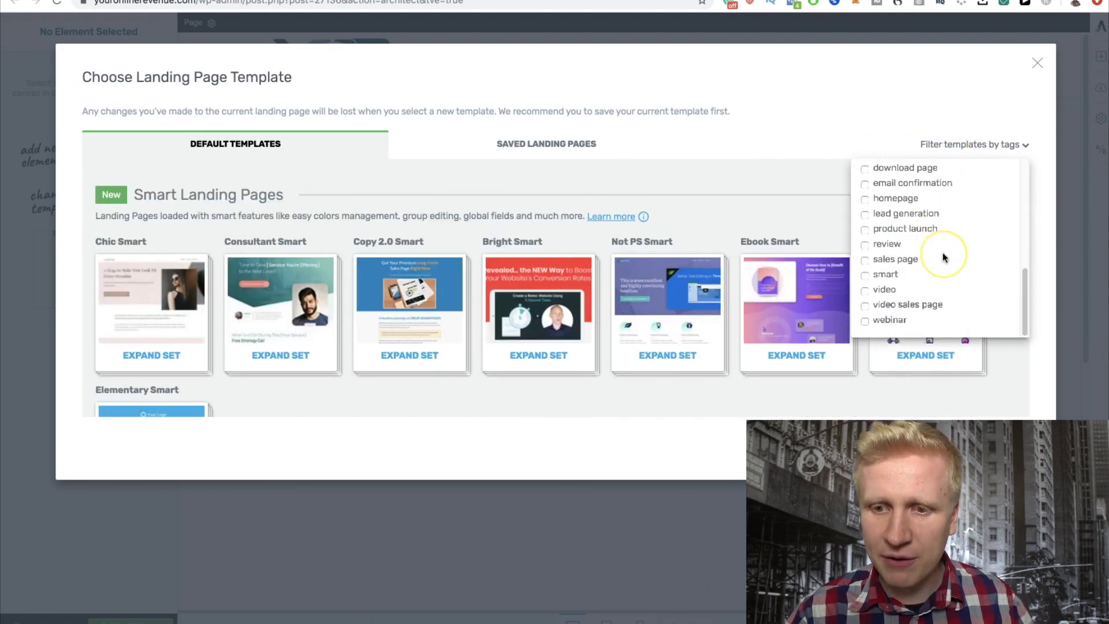
pyautogui.scroll(5, 943, 257)
pyautogui.scroll(-5, 943, 255)
pyautogui.scroll(5, 943, 255)
pyautogui.scroll(2, 890, 219)
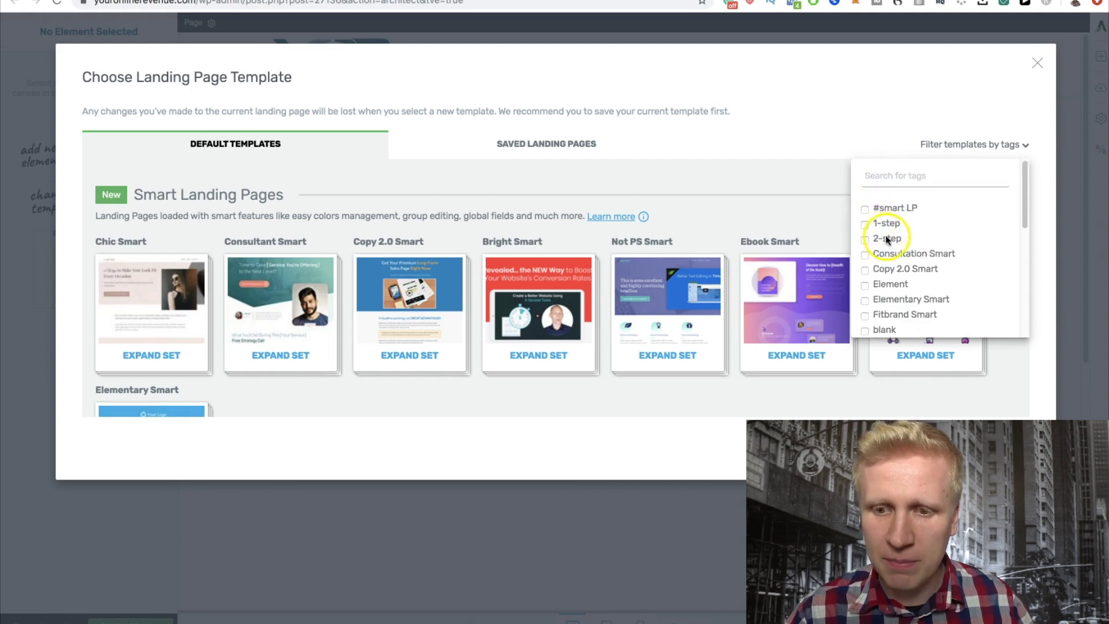
pyautogui.scroll(-4, 888, 239)
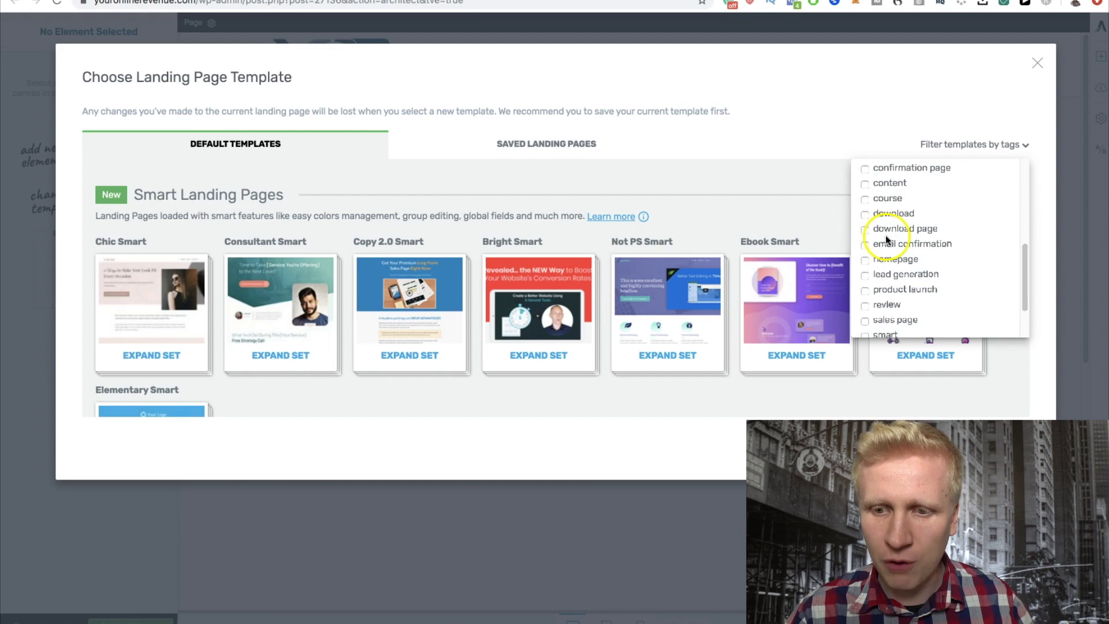
pyautogui.click(881, 275)
pyautogui.click(767, 218)
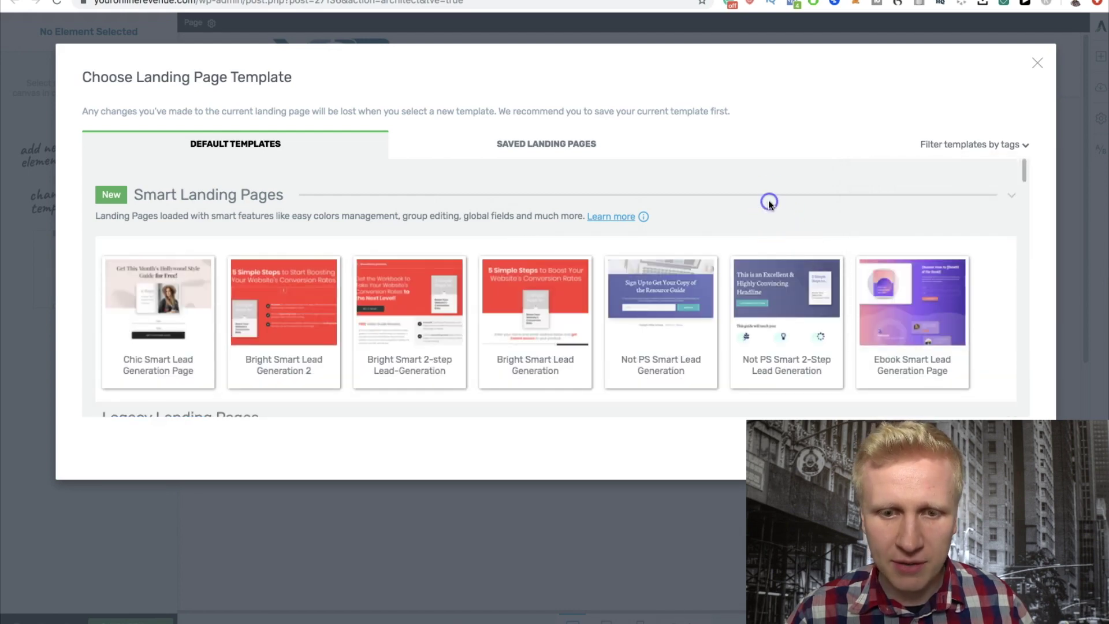
# - Select the Not PS Smart Lead Generation template and look through the legacy lead generation templates
pyautogui.scroll(-5, 677, 216)
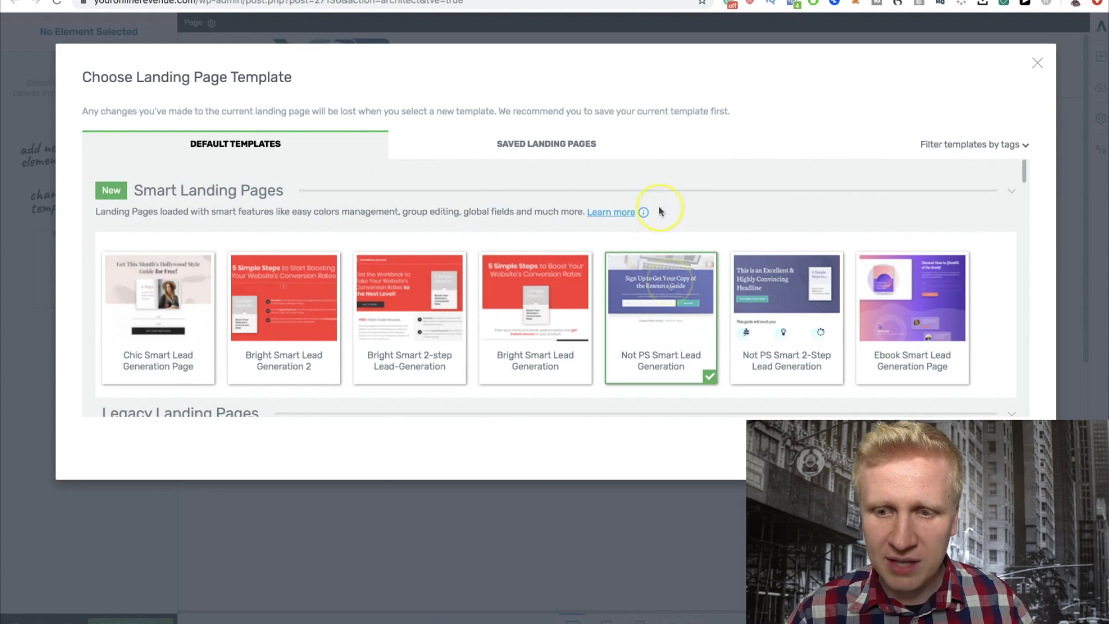
pyautogui.scroll(-6, 670, 277)
pyautogui.scroll(4, 671, 289)
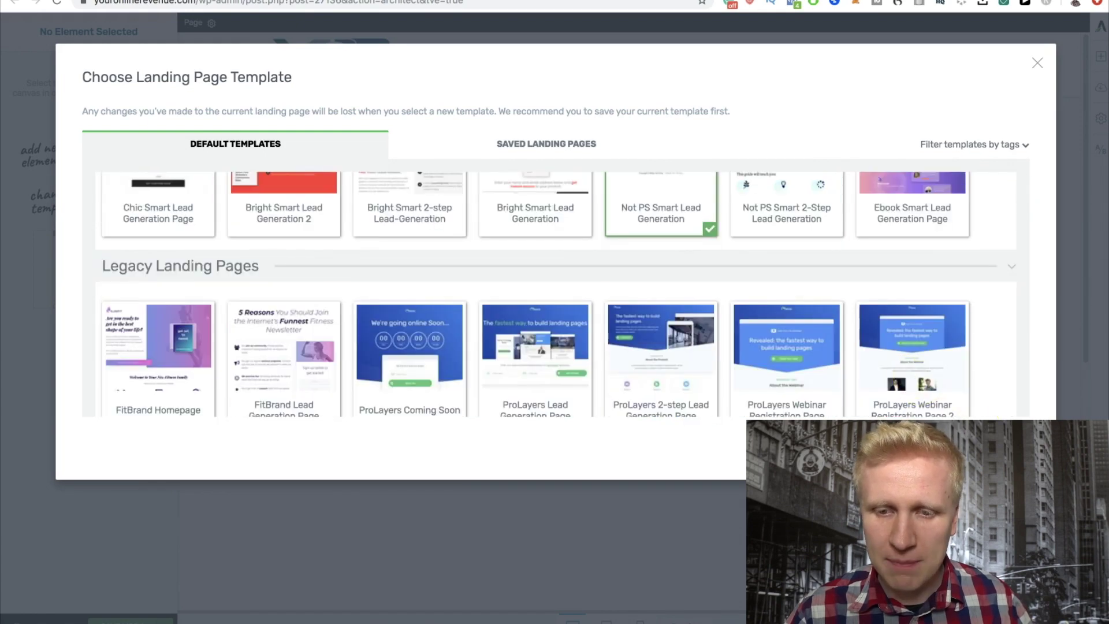